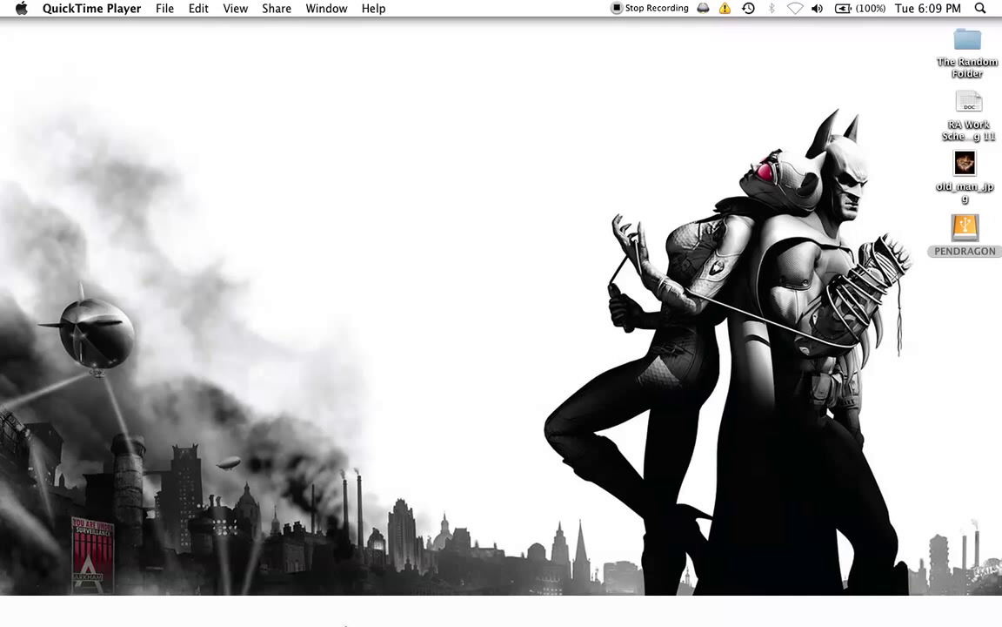
# Launch ZBrush and close the LightBox browser to reveal the canvas
pyautogui.moveTo(346, 624)
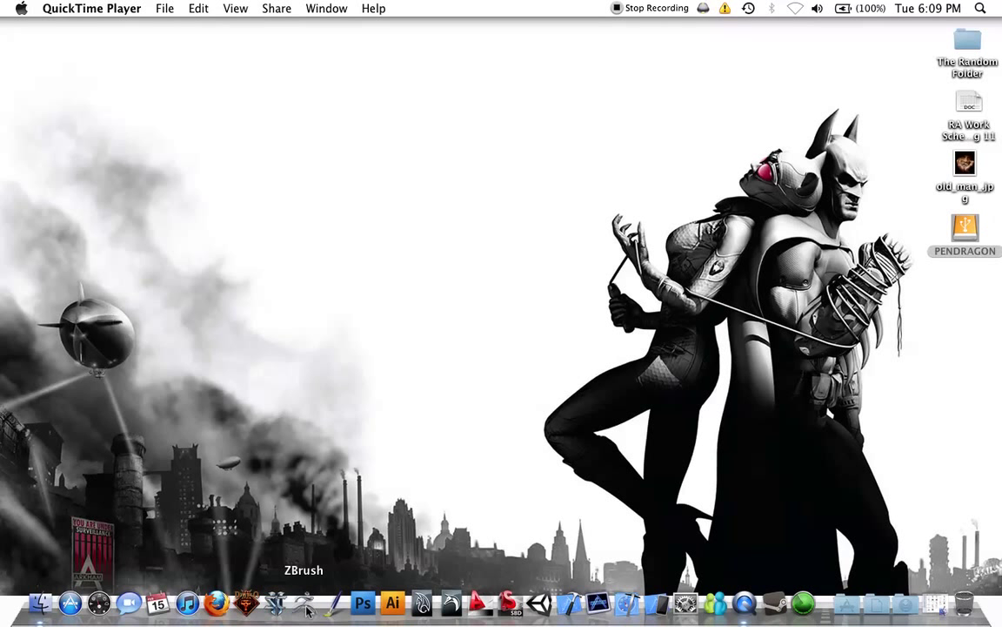
pyautogui.click(305, 605)
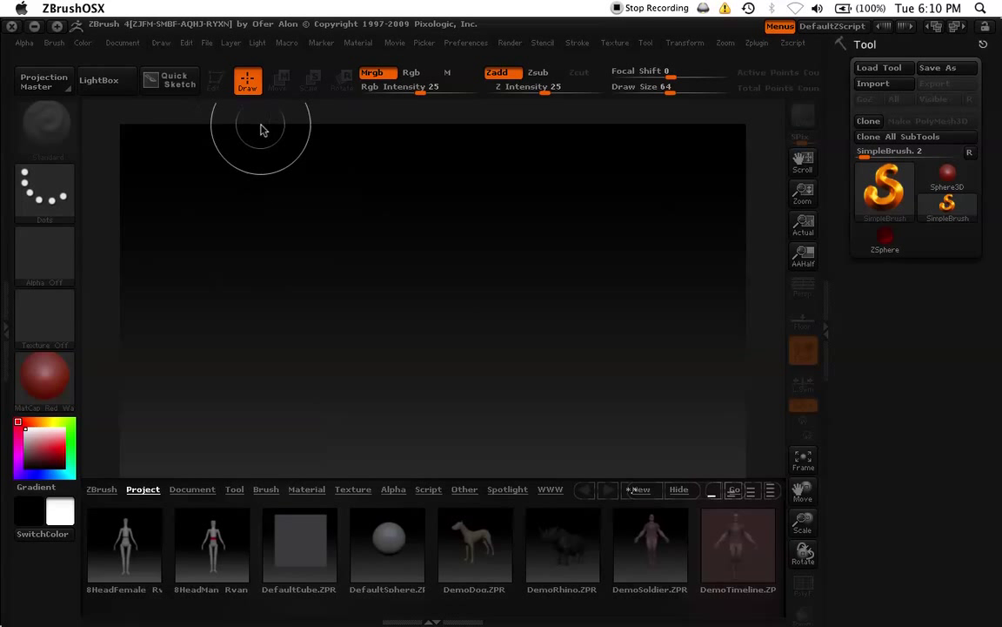
pyautogui.click(118, 93)
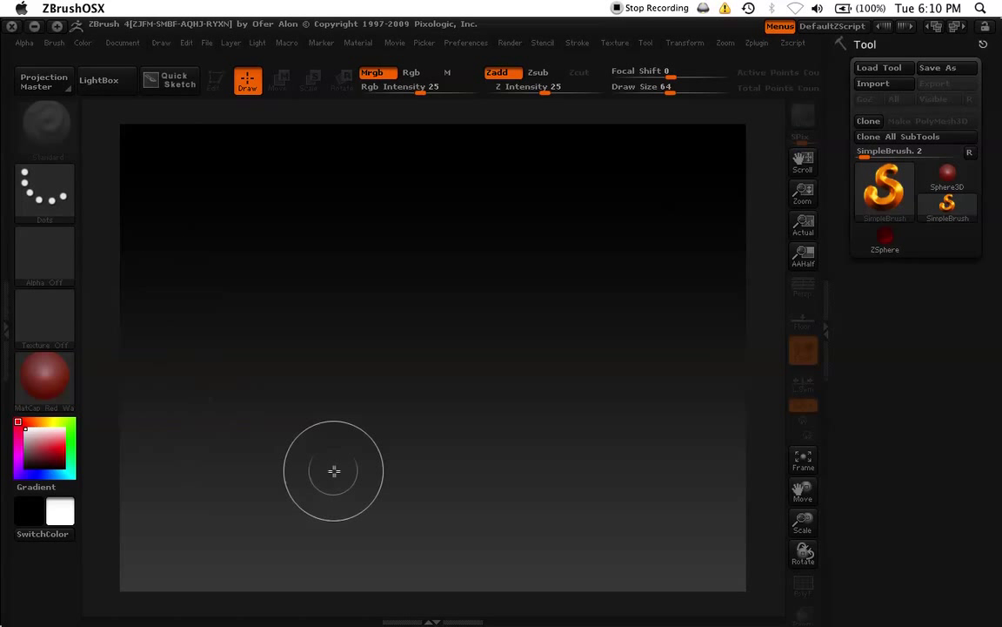
# Hide and restore the docked Tool palette, then bring the LightBox project browser back up
pyautogui.click(114, 87)
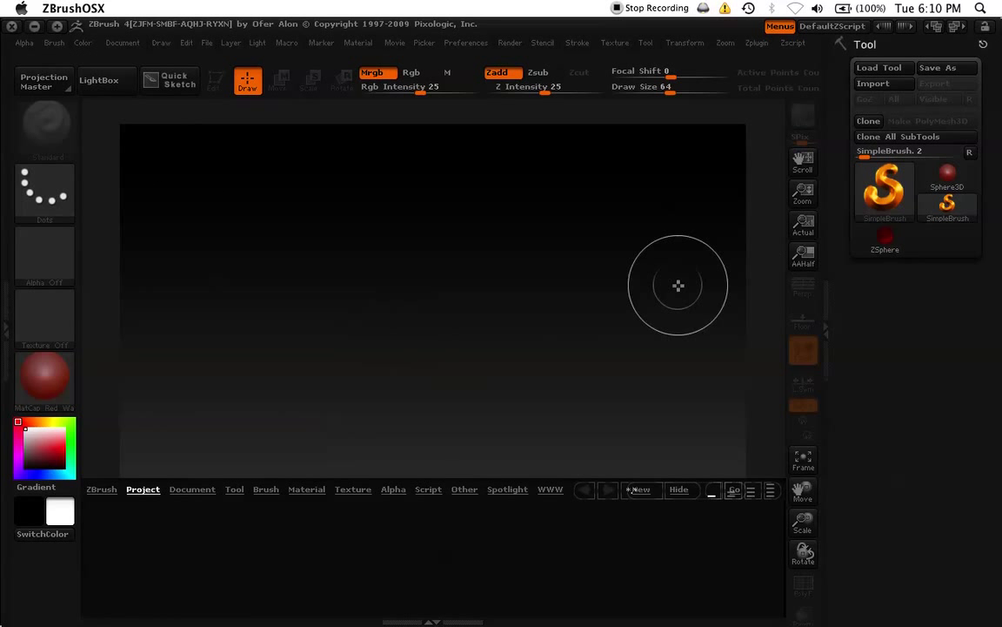
pyautogui.click(824, 331)
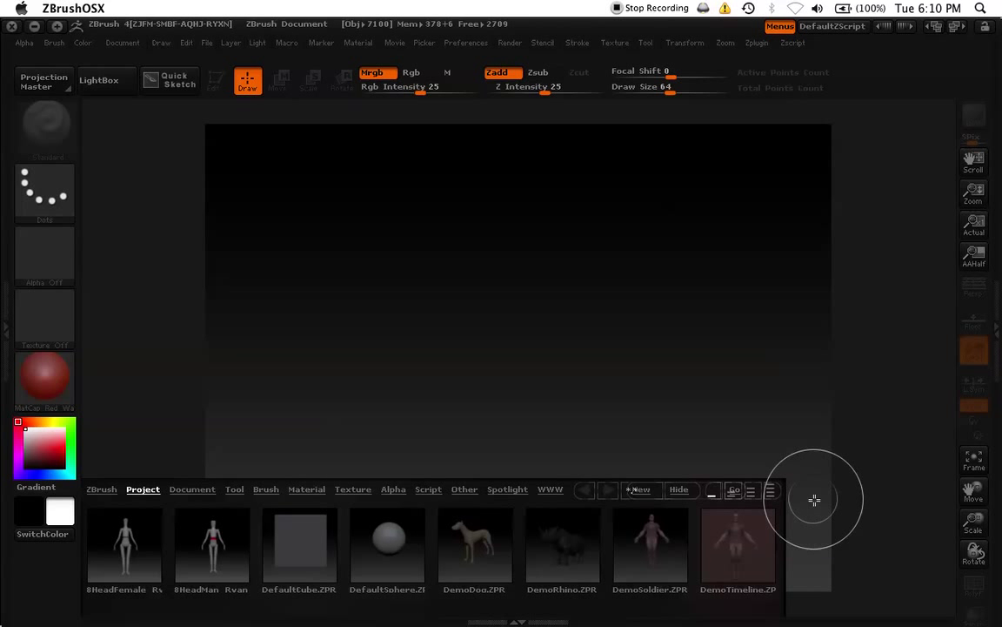
pyautogui.click(769, 490)
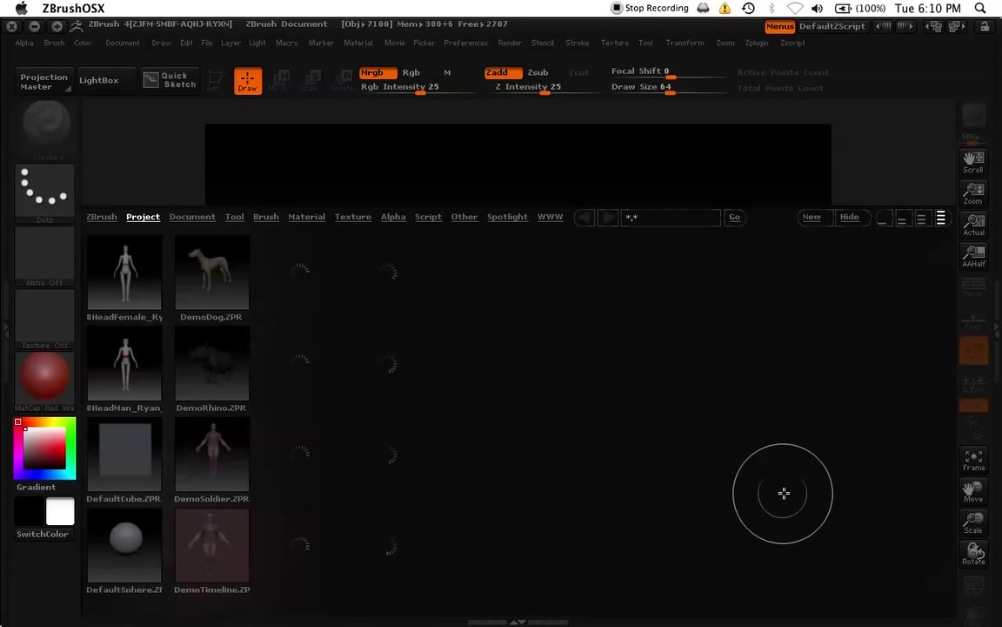
pyautogui.click(849, 217)
pyautogui.click(995, 339)
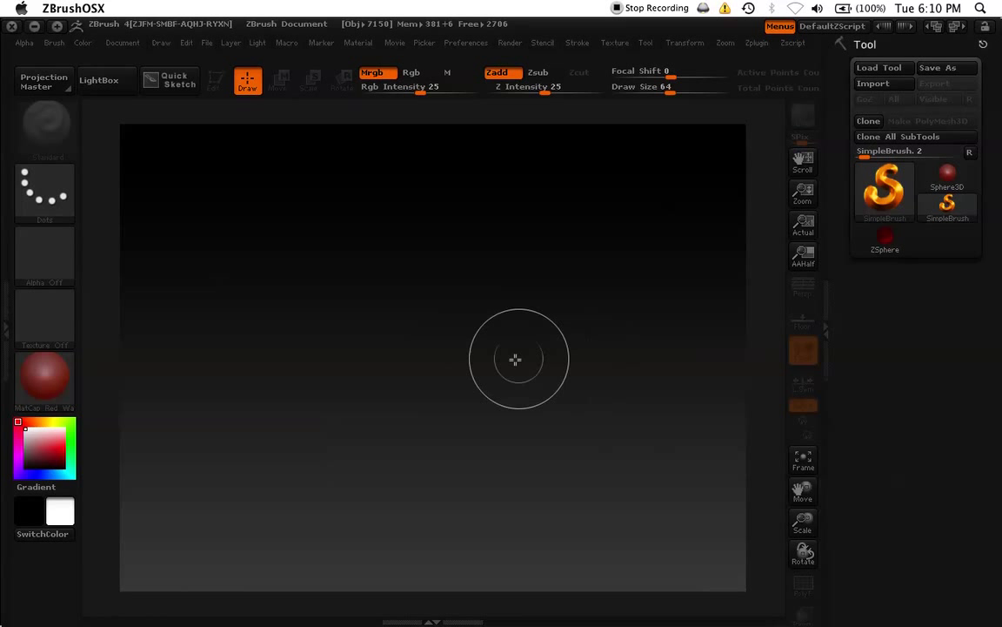
pyautogui.click(102, 90)
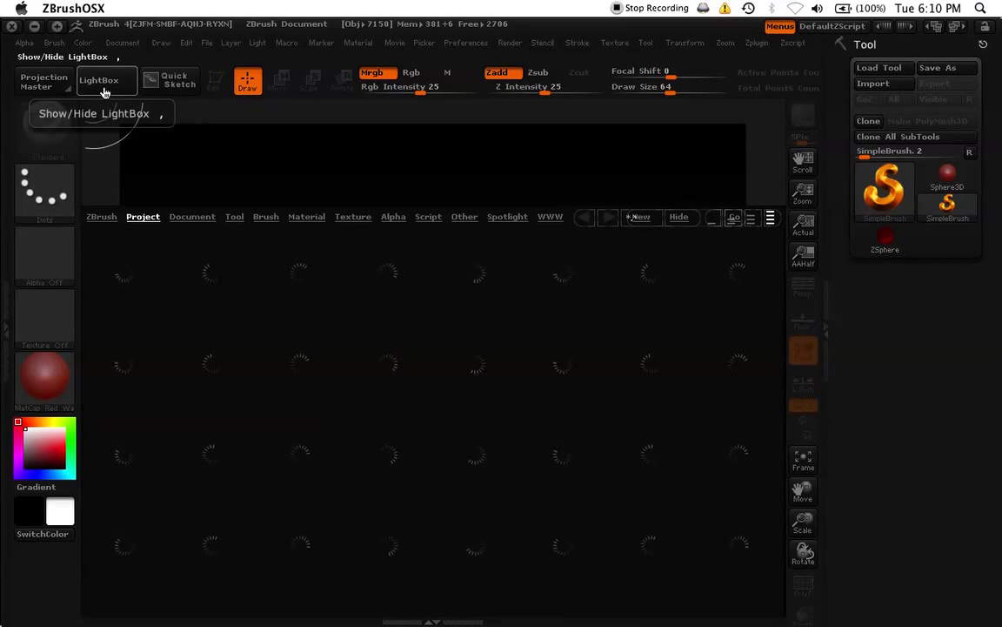
# Close LightBox and browse the Tool, Preferences and Picker menus
pyautogui.click(109, 93)
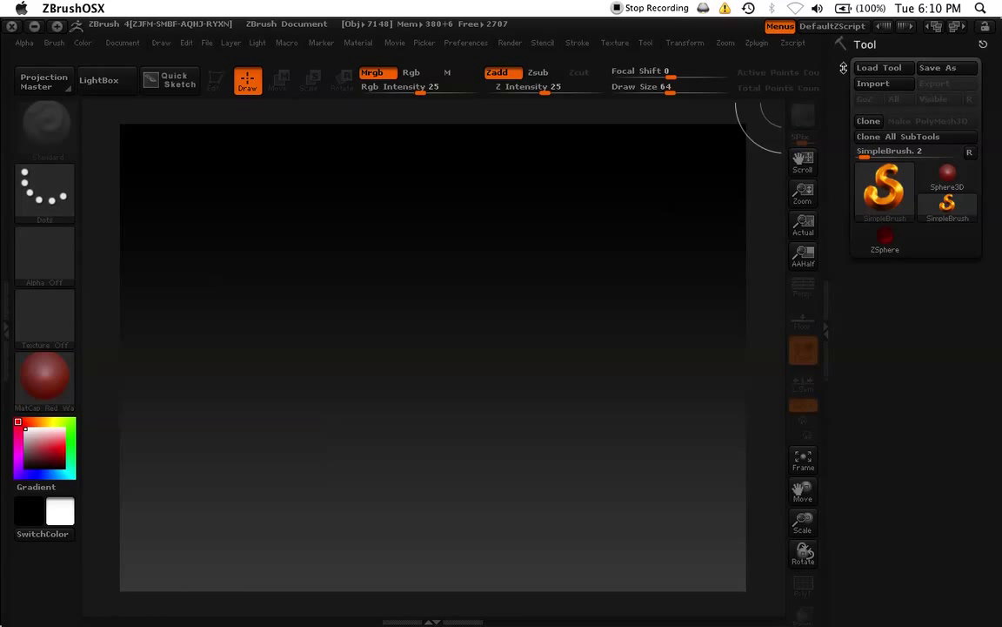
pyautogui.click(649, 45)
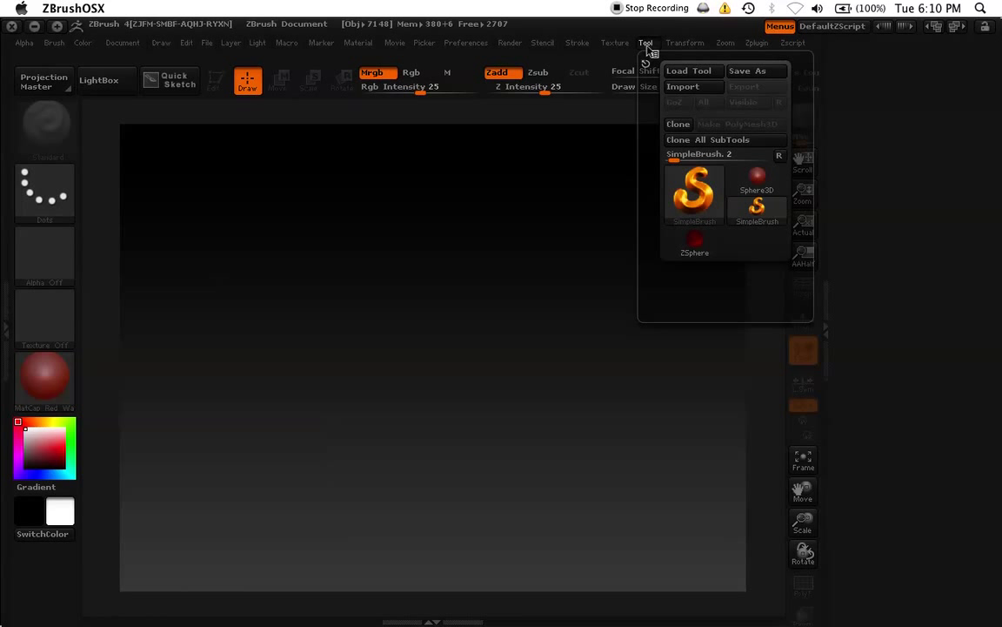
pyautogui.click(647, 48)
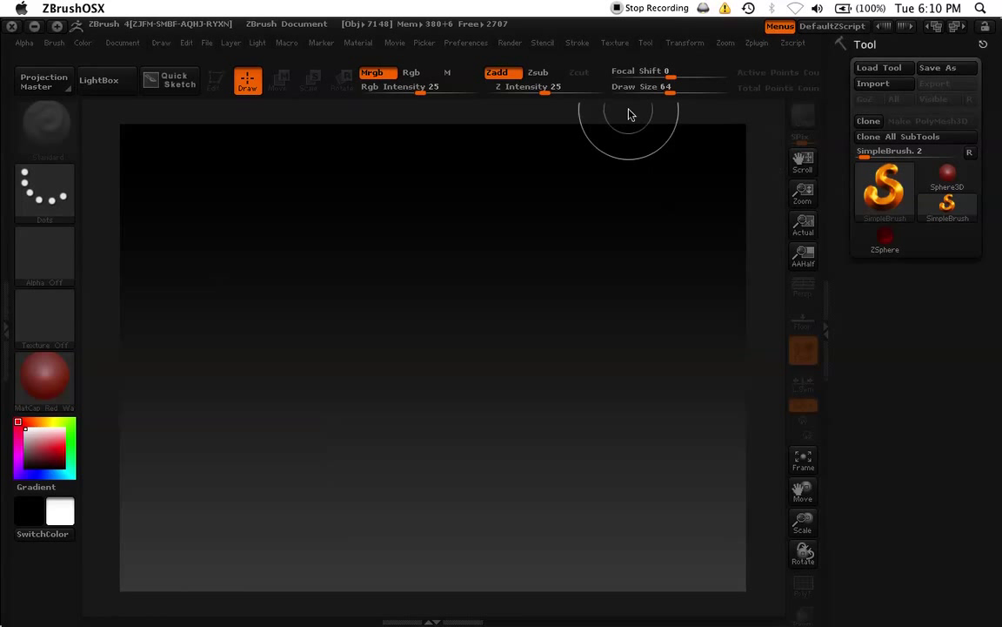
pyautogui.click(475, 46)
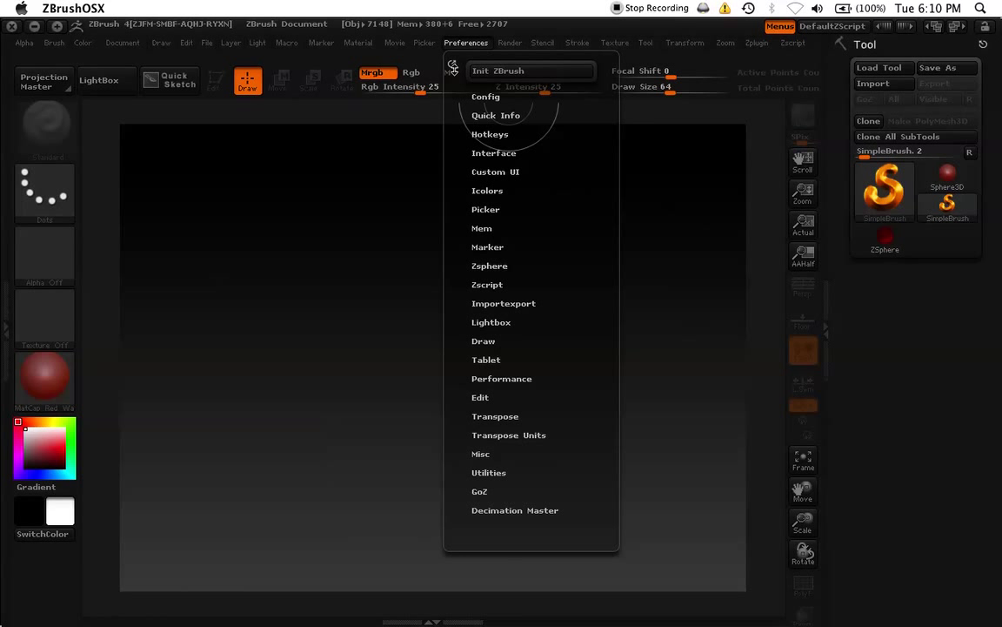
pyautogui.click(425, 44)
# Dock the Movie palette beneath the Tool palette, remove it, then open the left tray
pyautogui.click(395, 44)
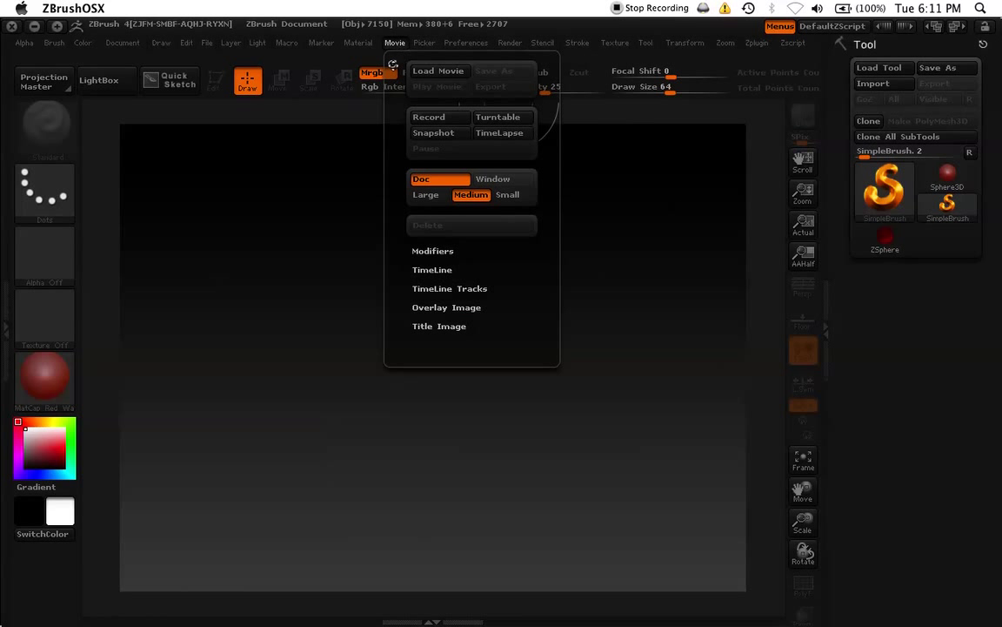
pyautogui.moveTo(393, 65); pyautogui.dragTo(840, 393)
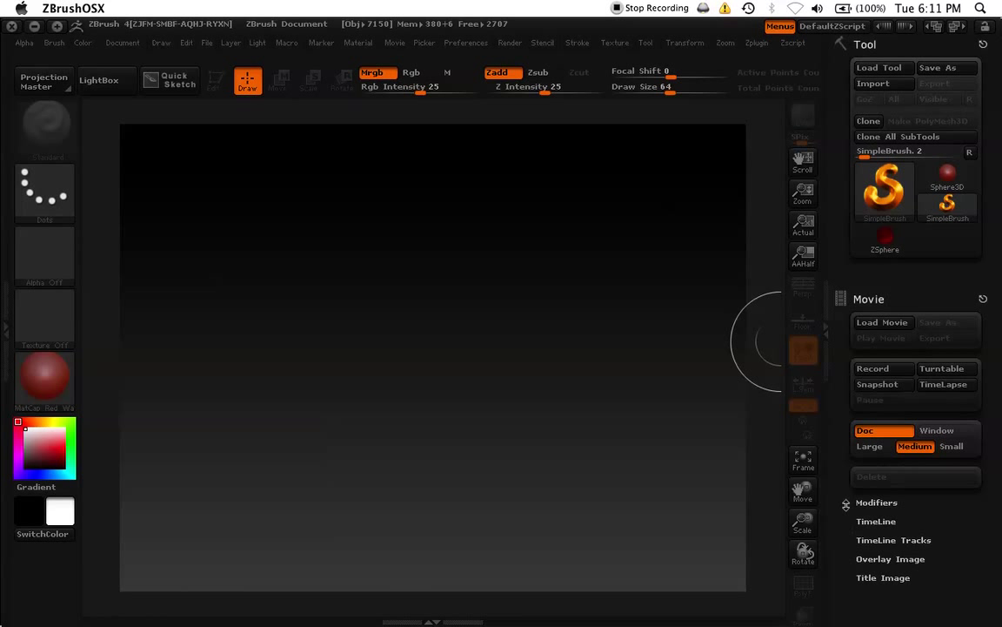
pyautogui.click(399, 45)
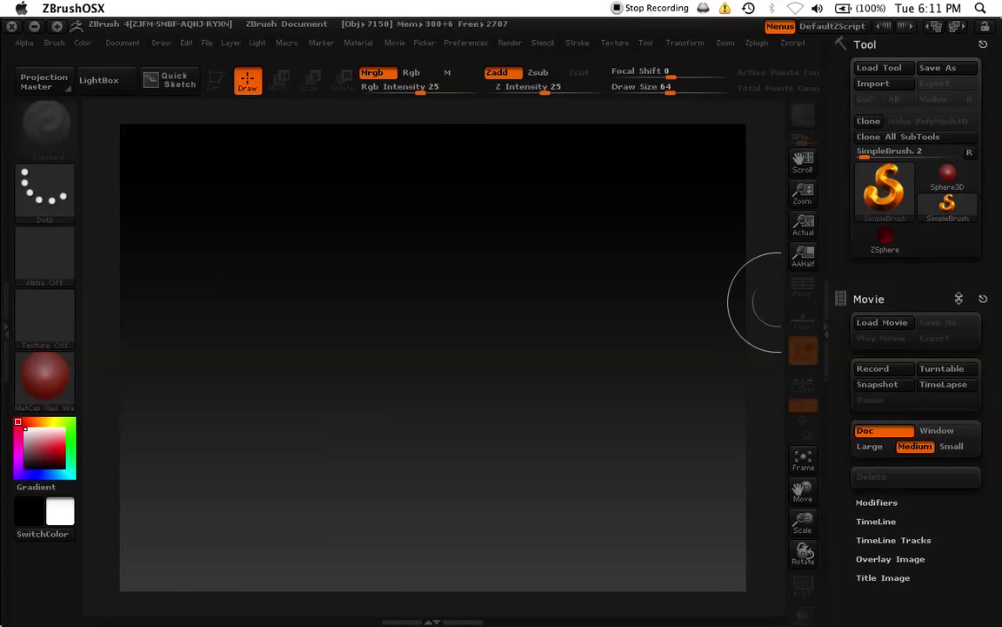
pyautogui.moveTo(984, 299); pyautogui.dragTo(687, 305)
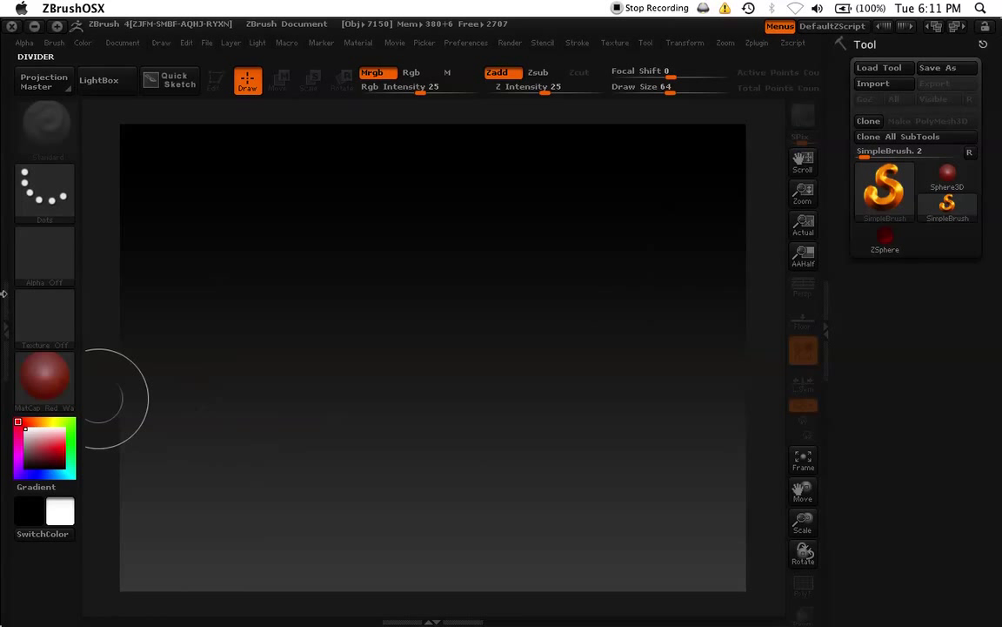
pyautogui.click(6, 331)
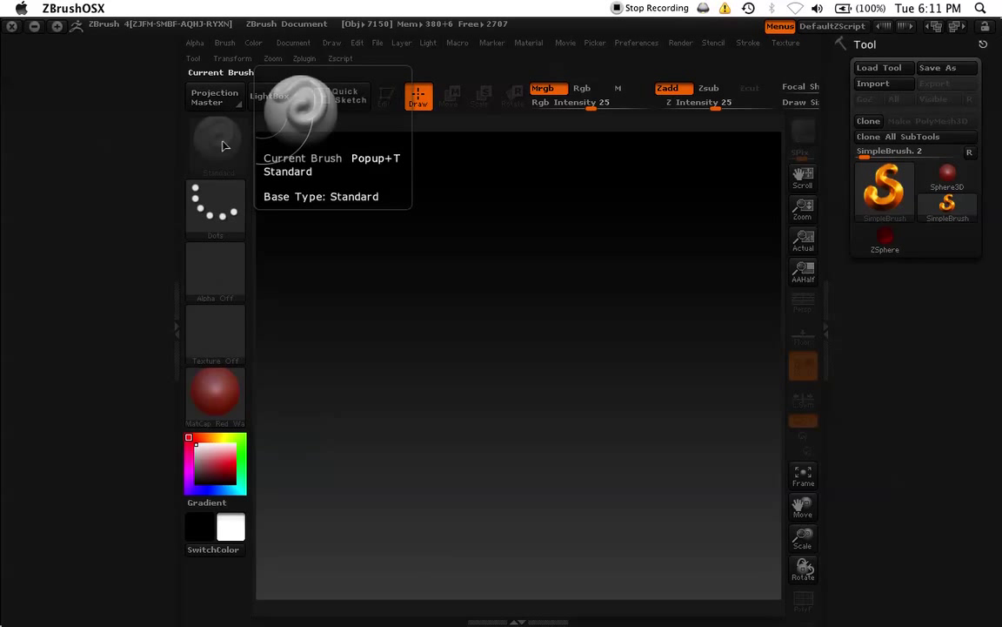
# Close the side tray and load Deux Xeno.ZTL from the PENDRAGON drive's Ztools folder
pyautogui.click(181, 318)
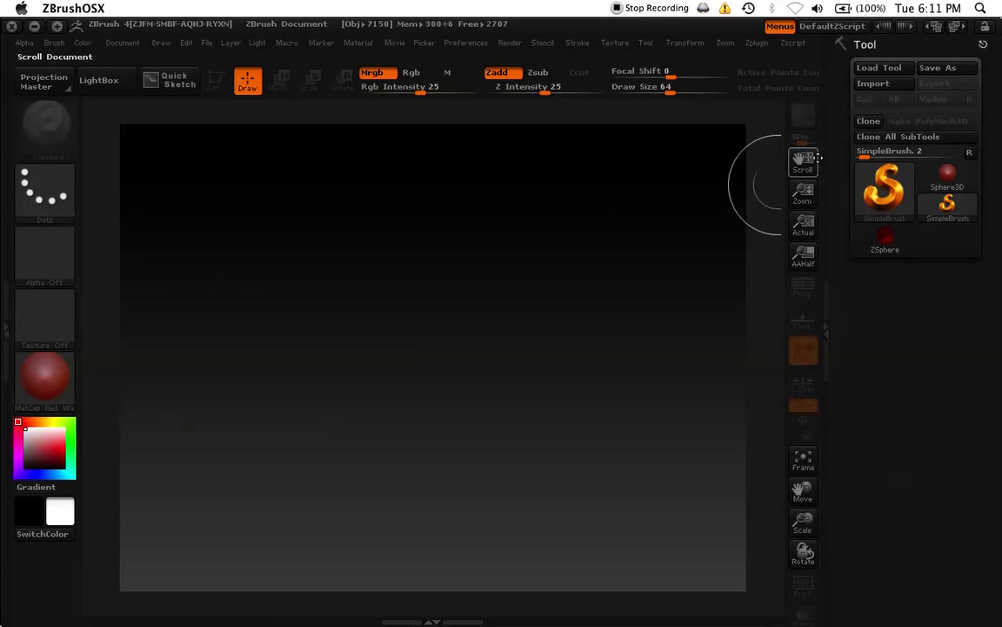
pyautogui.click(878, 68)
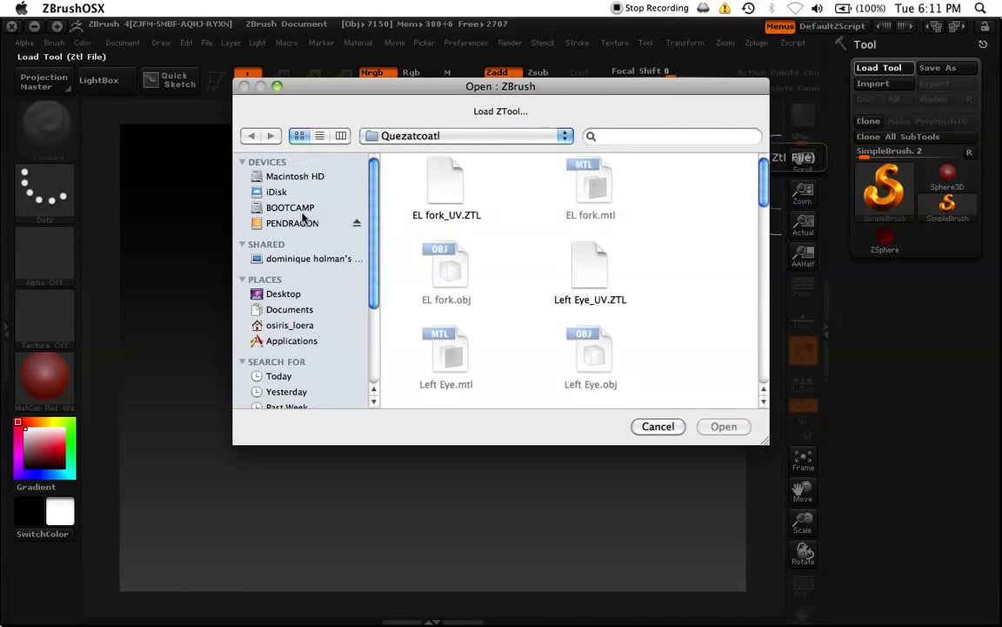
pyautogui.click(326, 225)
pyautogui.moveTo(763, 170); pyautogui.dragTo(760, 386)
pyautogui.doubleClick(452, 349)
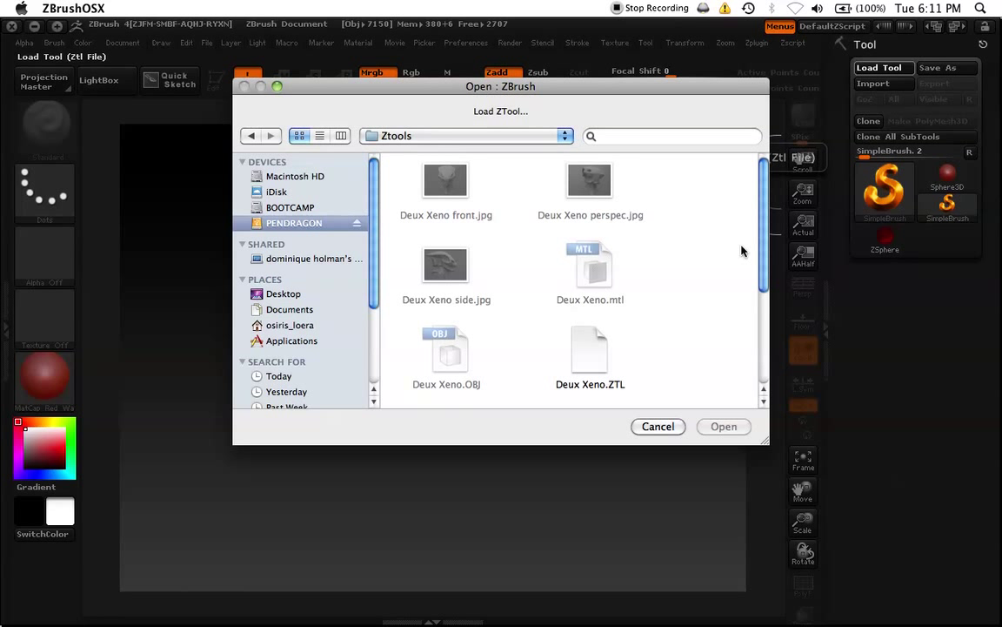
pyautogui.scroll(-3, 741, 251)
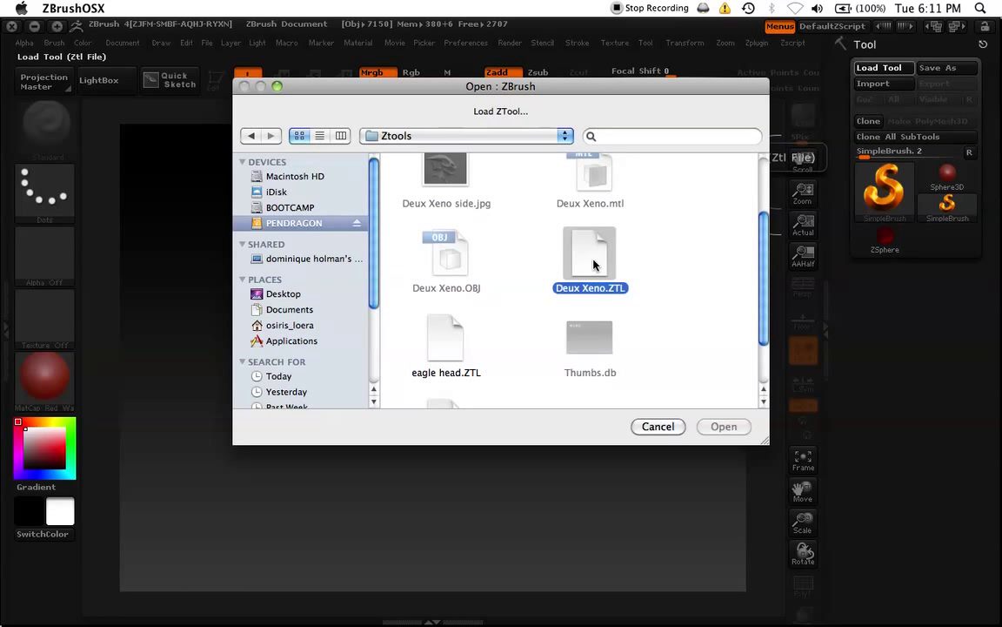
pyautogui.click(710, 425)
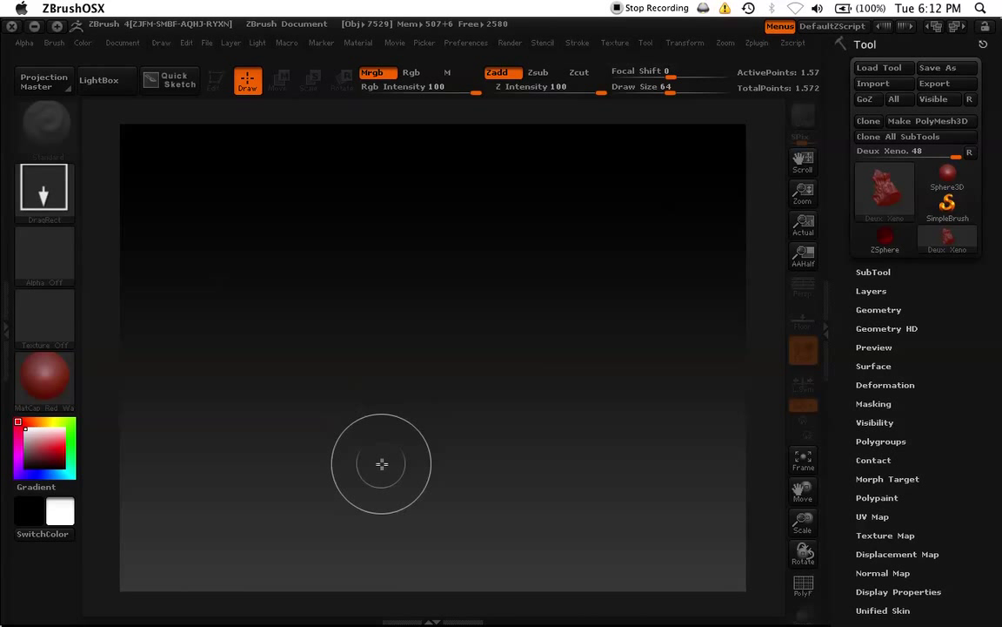
# Draw the Deux Xeno head and stamp overlapping copies across its face and top
pyautogui.moveTo(380, 463)
pyautogui.mouseDown()
pyautogui.moveTo(380, 436)
pyautogui.moveTo(504, 197)
pyautogui.moveTo(482, 181)
pyautogui.moveTo(484, 152)
pyautogui.mouseUp()
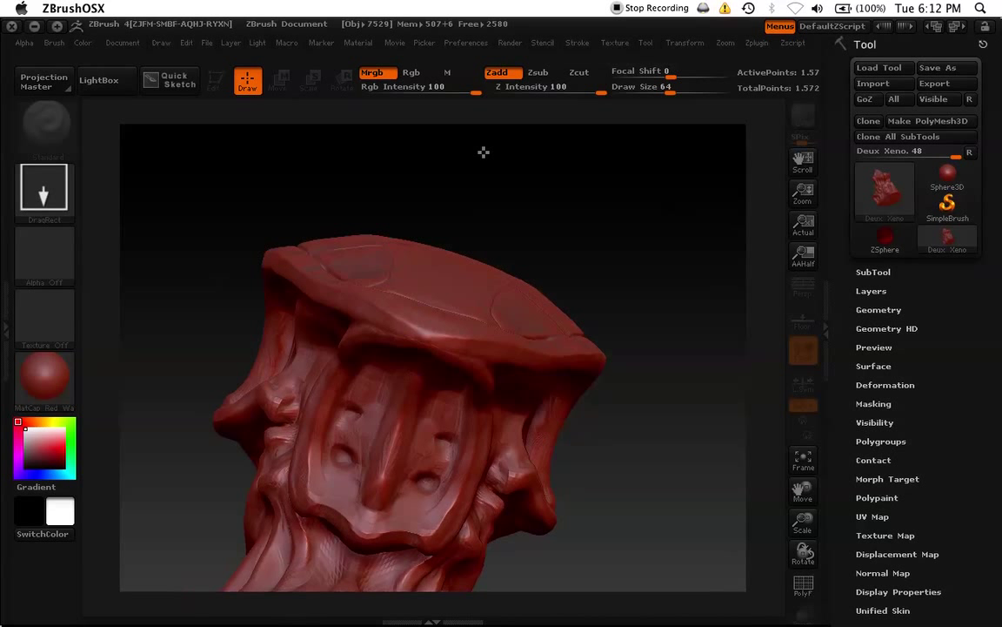
pyautogui.moveTo(505, 240); pyautogui.dragTo(508, 247)
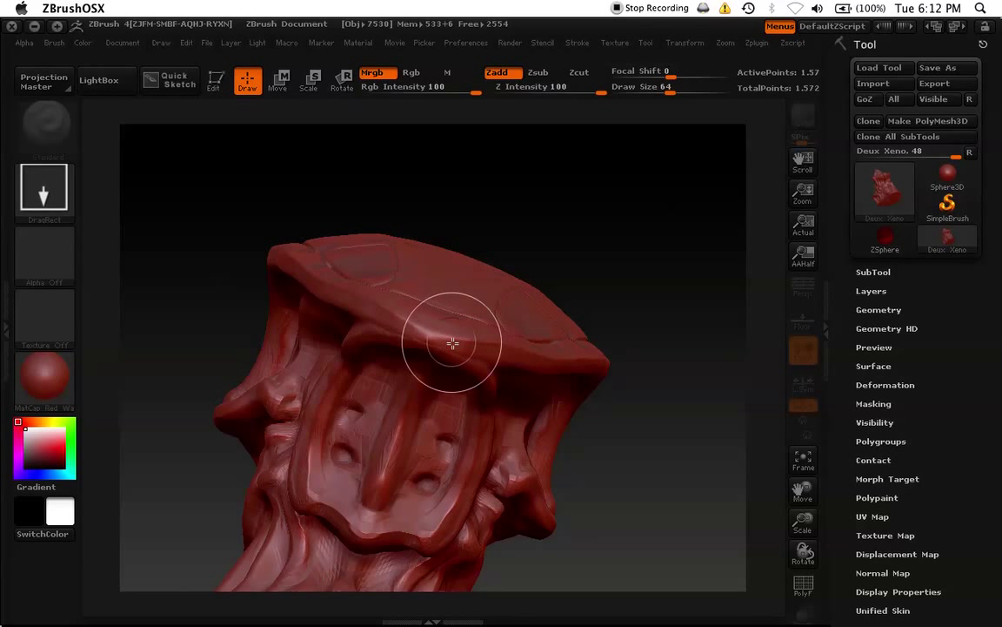
pyautogui.moveTo(407, 309)
pyautogui.mouseDown()
pyautogui.moveTo(591, 242)
pyautogui.moveTo(582, 261)
pyautogui.mouseUp()
pyautogui.moveTo(419, 348); pyautogui.dragTo(374, 383)
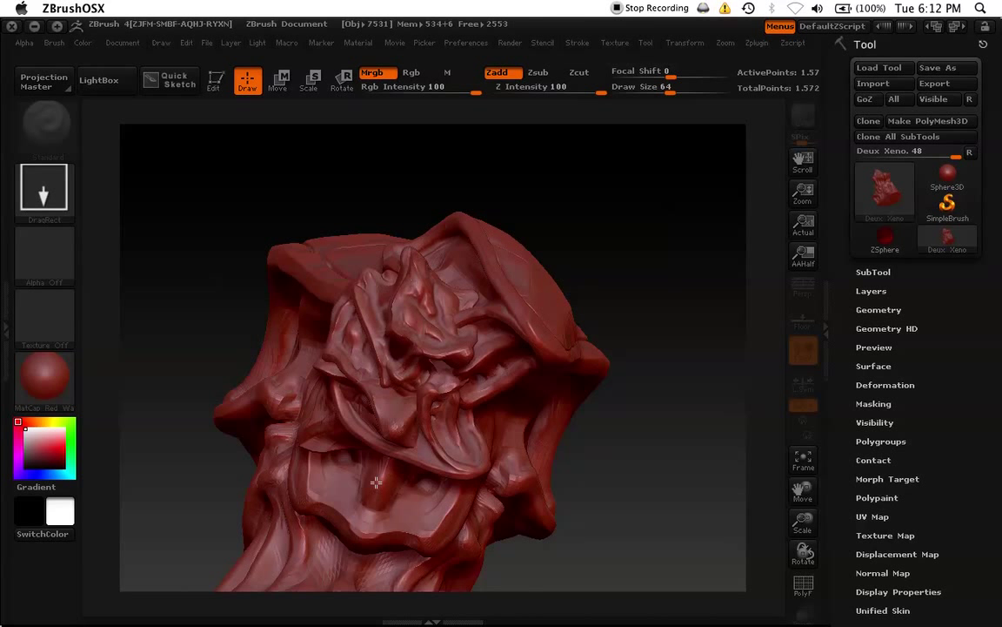
pyautogui.moveTo(512, 280); pyautogui.dragTo(453, 313)
pyautogui.moveTo(409, 287)
pyautogui.mouseDown()
pyautogui.moveTo(345, 397)
pyautogui.moveTo(409, 409)
pyautogui.moveTo(418, 217)
pyautogui.mouseUp()
pyautogui.moveTo(487, 348); pyautogui.dragTo(614, 409)
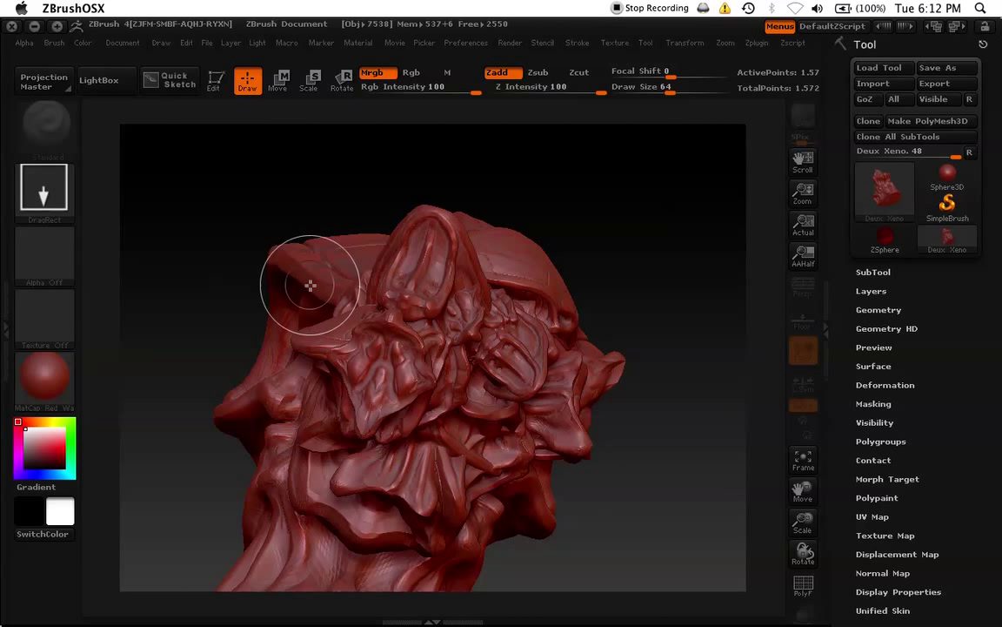
pyautogui.moveTo(314, 284)
pyautogui.mouseDown()
pyautogui.moveTo(336, 286)
pyautogui.moveTo(400, 423)
pyautogui.moveTo(344, 336)
pyautogui.moveTo(347, 360)
pyautogui.mouseUp()
# Clear the canvas with Ctrl+N, redraw the head, and clear it again
pyautogui.hotkey('ctrl', 'n')
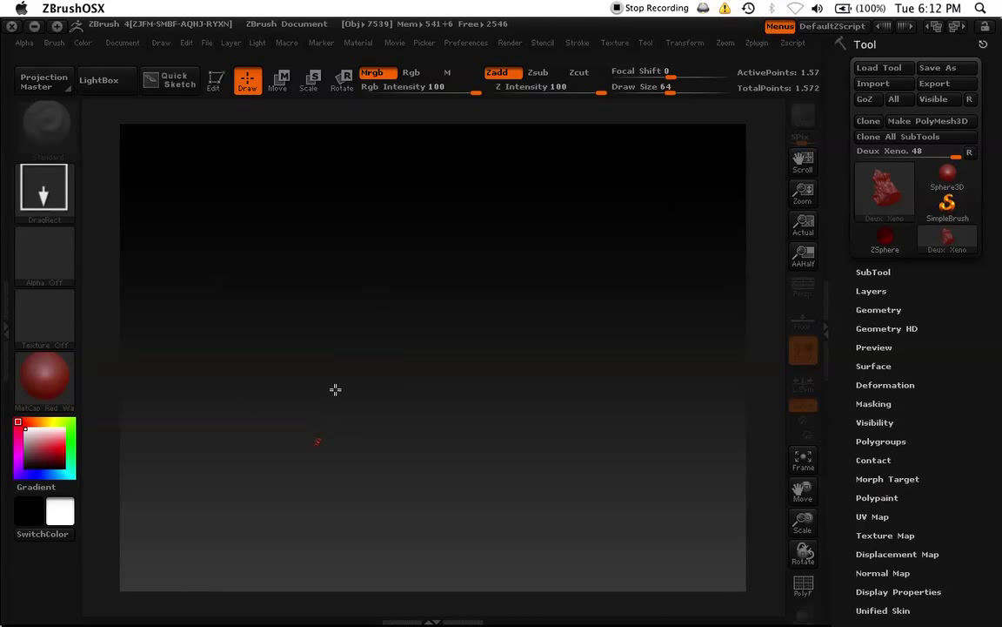
pyautogui.moveTo(335, 389)
pyautogui.mouseDown()
pyautogui.moveTo(399, 384)
pyautogui.moveTo(157, 208)
pyautogui.mouseUp()
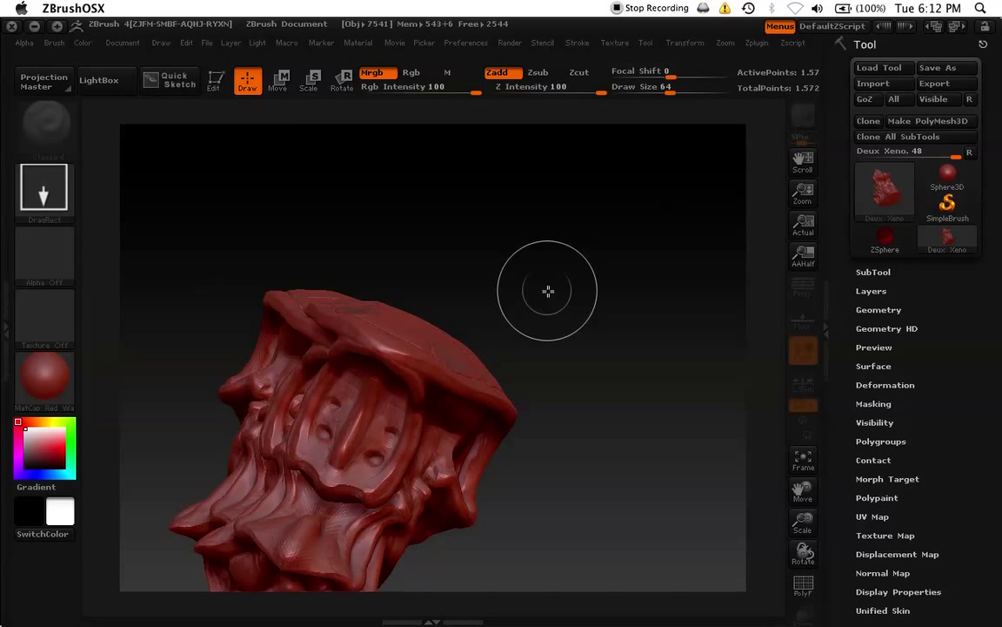
pyautogui.hotkey('ctrl', 'n')
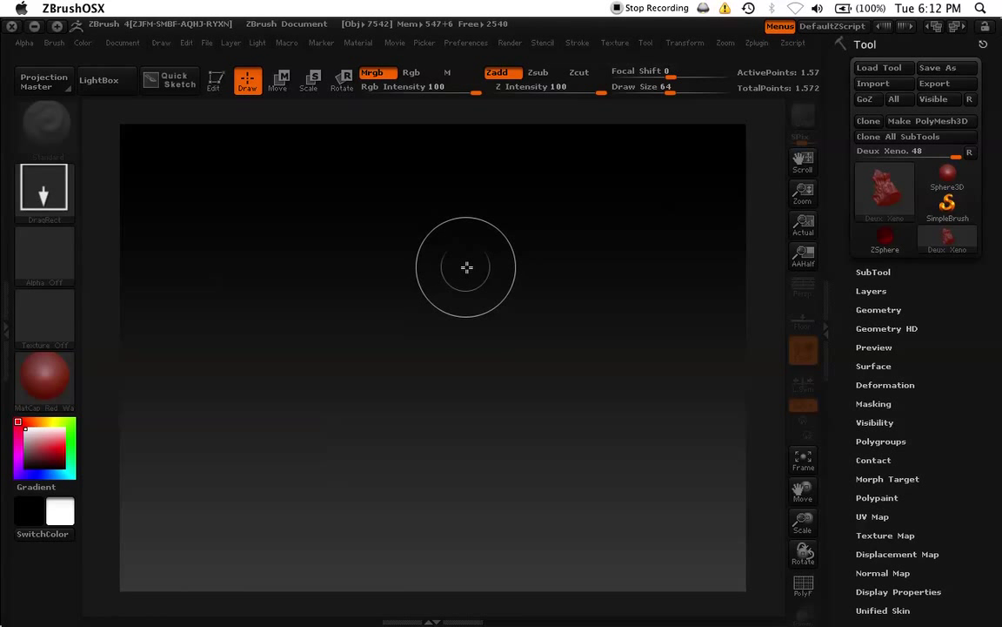
# Redraw the Deux Xeno head, switch it to Edit mode, and orbit to side and three-quarter views
pyautogui.moveTo(403, 418)
pyautogui.mouseDown()
pyautogui.moveTo(529, 186)
pyautogui.moveTo(494, 168)
pyautogui.mouseUp()
pyautogui.press('t')
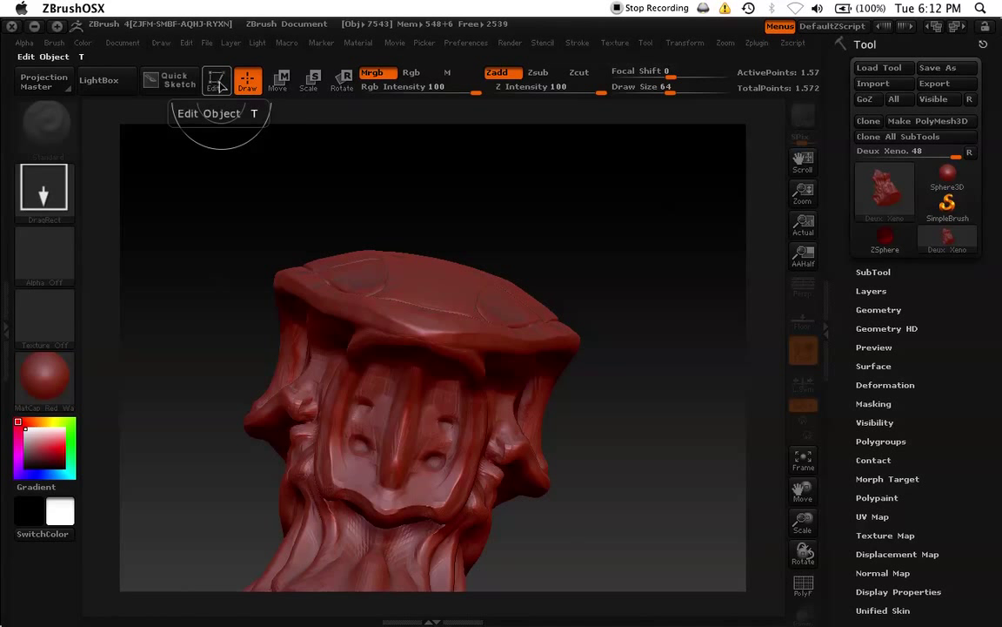
pyautogui.press('t')
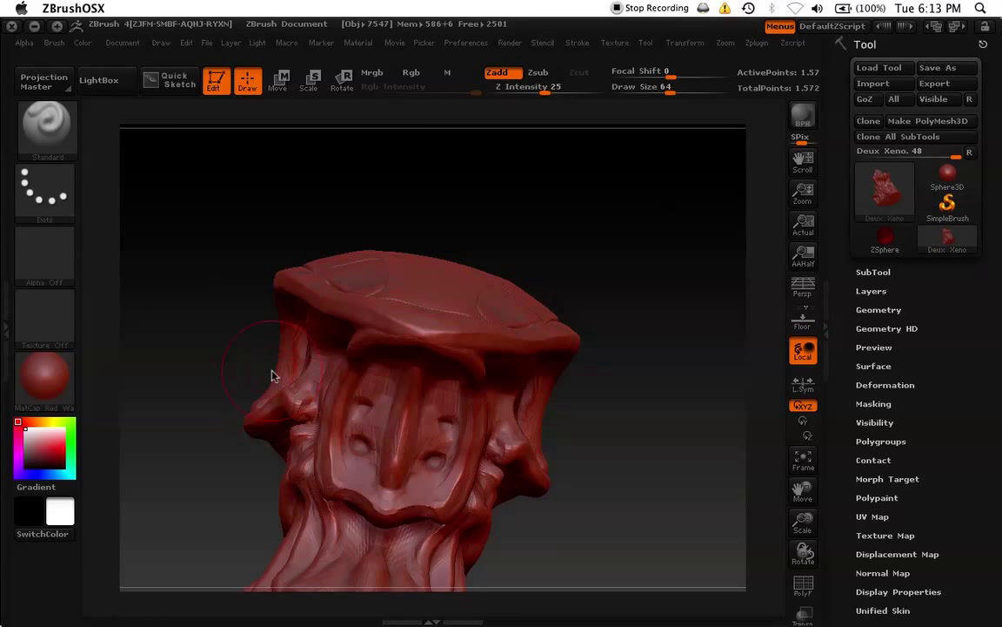
pyautogui.moveTo(414, 195)
pyautogui.mouseDown()
pyautogui.moveTo(473, 185)
pyautogui.moveTo(379, 196)
pyautogui.moveTo(568, 199)
pyautogui.moveTo(617, 305)
pyautogui.mouseUp()
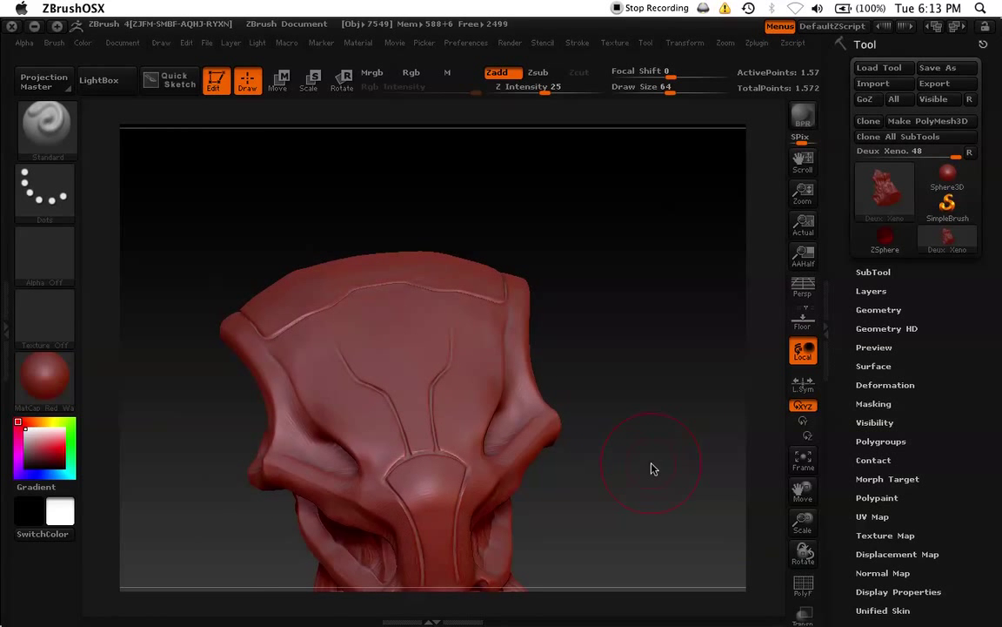
pyautogui.moveTo(654, 469)
pyautogui.mouseDown()
pyautogui.moveTo(622, 369)
pyautogui.moveTo(627, 423)
pyautogui.moveTo(619, 391)
pyautogui.moveTo(614, 406)
pyautogui.moveTo(534, 423)
pyautogui.moveTo(598, 410)
pyautogui.moveTo(606, 324)
pyautogui.moveTo(629, 275)
pyautogui.moveTo(575, 307)
pyautogui.moveTo(597, 338)
pyautogui.moveTo(614, 333)
pyautogui.moveTo(598, 353)
pyautogui.moveTo(662, 300)
pyautogui.moveTo(633, 356)
pyautogui.moveTo(667, 285)
pyautogui.moveTo(629, 285)
pyautogui.moveTo(626, 333)
pyautogui.moveTo(653, 357)
pyautogui.moveTo(577, 475)
pyautogui.moveTo(643, 354)
pyautogui.moveTo(662, 430)
pyautogui.moveTo(665, 415)
pyautogui.moveTo(780, 312)
pyautogui.moveTo(688, 374)
pyautogui.mouseUp()
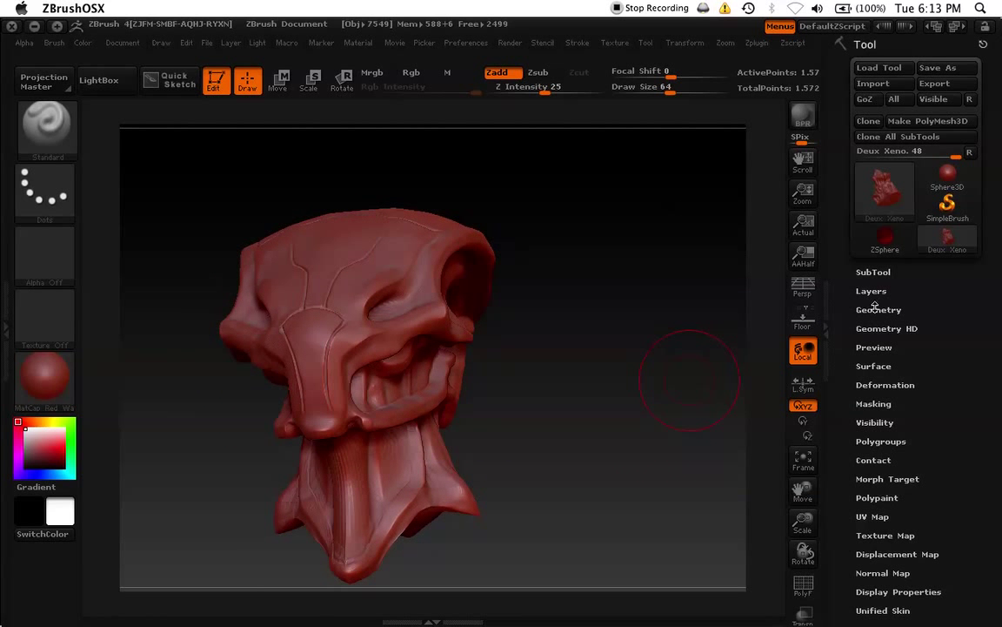
# Lower the head's SDiv from 9 to 8 in Tool > Geometry, then collapse Geometry
pyautogui.click(879, 310)
pyautogui.click(930, 342)
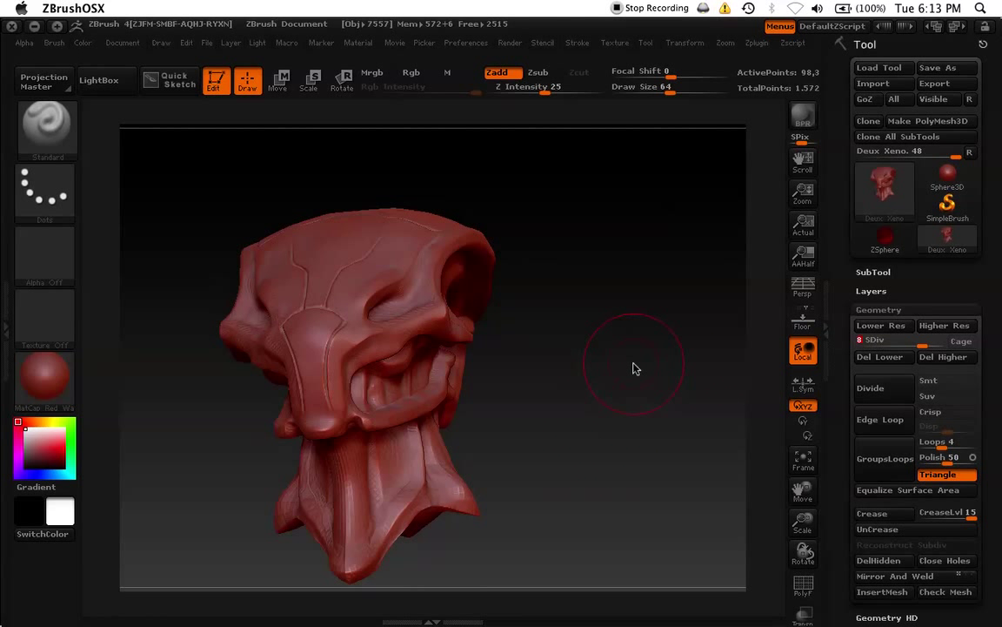
pyautogui.moveTo(587, 385)
pyautogui.mouseDown()
pyautogui.moveTo(607, 423)
pyautogui.moveTo(615, 402)
pyautogui.mouseUp()
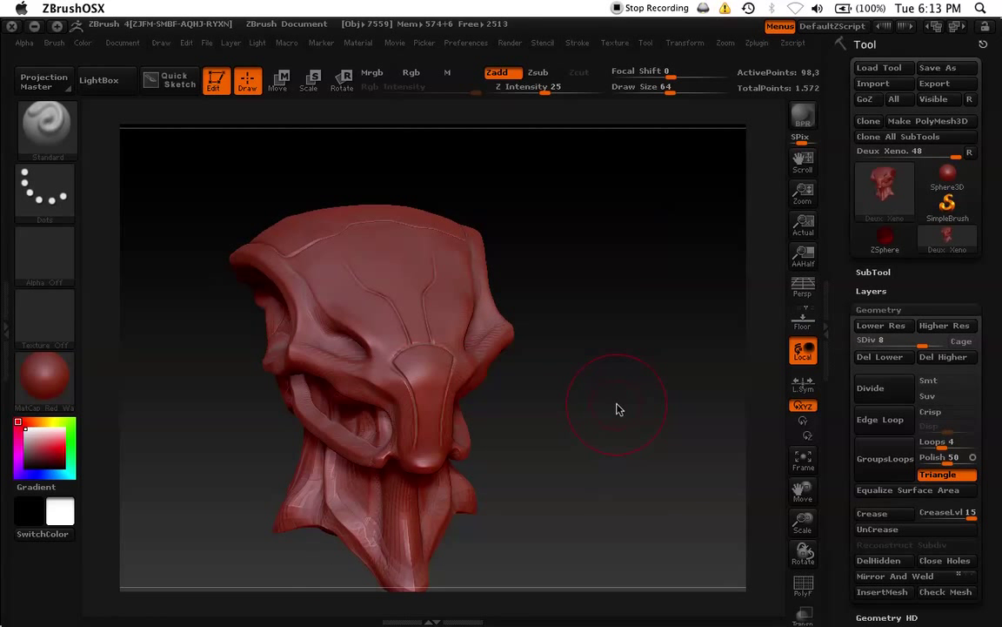
pyautogui.click(888, 309)
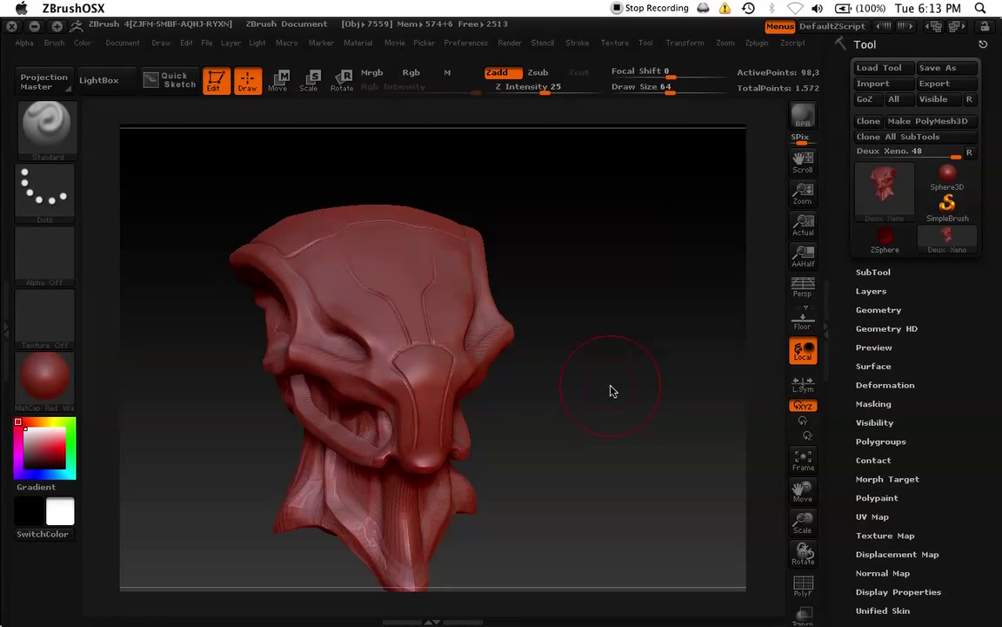
# Orbit, zoom out and pan the creature head to inspect it from several angles
pyautogui.moveTo(629, 396)
pyautogui.mouseDown()
pyautogui.moveTo(622, 302)
pyautogui.moveTo(624, 459)
pyautogui.moveTo(618, 295)
pyautogui.moveTo(651, 557)
pyautogui.moveTo(652, 517)
pyautogui.mouseUp()
pyautogui.moveTo(687, 446)
pyautogui.mouseDown()
pyautogui.moveTo(676, 407)
pyautogui.moveTo(671, 458)
pyautogui.moveTo(705, 530)
pyautogui.moveTo(684, 189)
pyautogui.mouseUp()
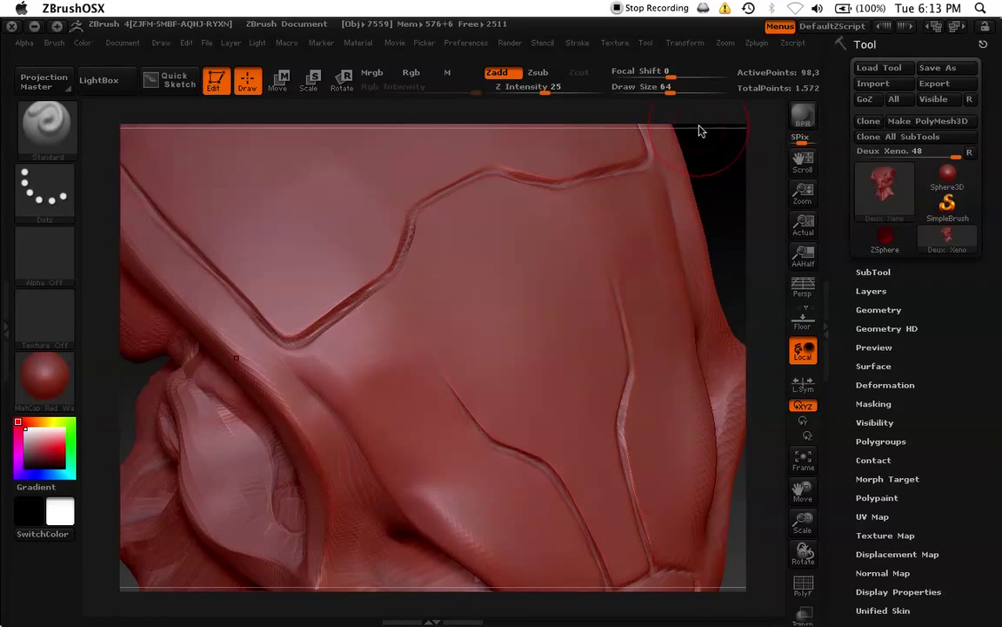
pyautogui.moveTo(696, 132)
pyautogui.mouseDown()
pyautogui.moveTo(671, 46)
pyautogui.moveTo(705, 50)
pyautogui.moveTo(642, 139)
pyautogui.mouseUp()
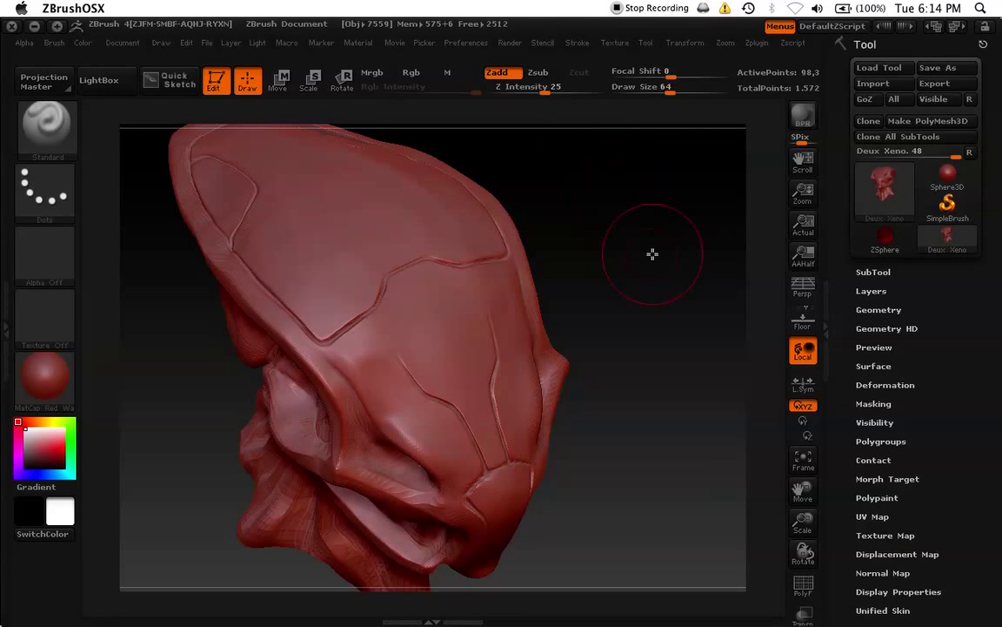
pyautogui.moveTo(650, 253)
pyautogui.mouseDown()
pyautogui.moveTo(608, 232)
pyautogui.moveTo(618, 290)
pyautogui.mouseUp()
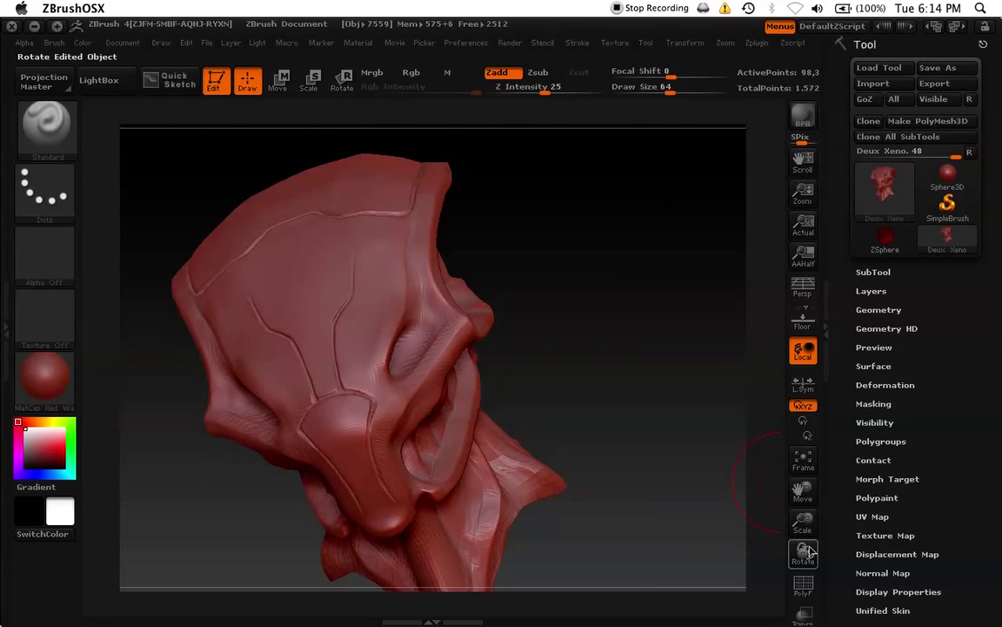
pyautogui.moveTo(812, 526); pyautogui.dragTo(833, 481)
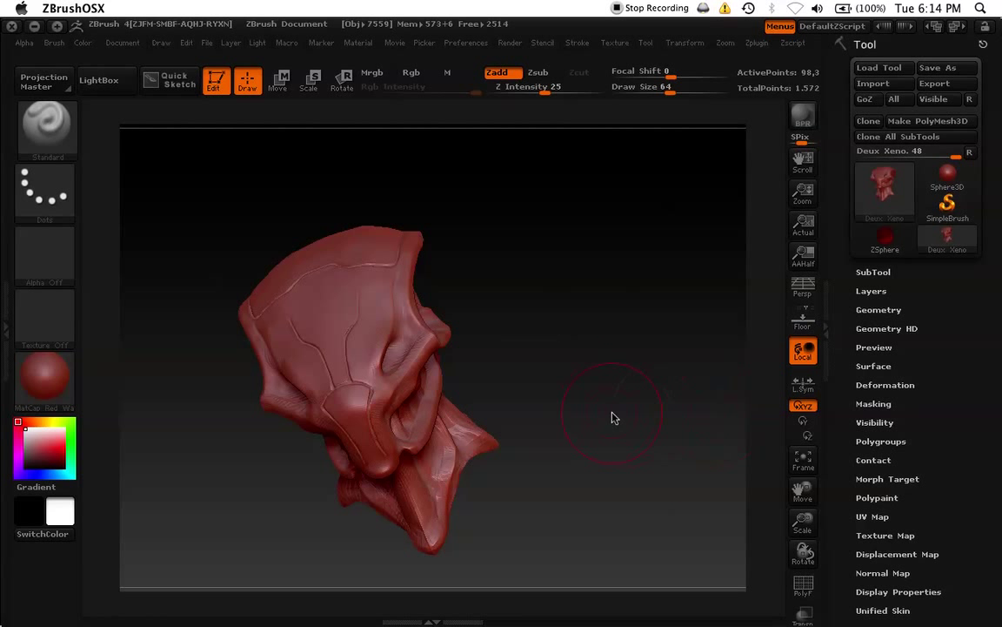
pyautogui.moveTo(613, 419)
pyautogui.keyDown('alt'); pyautogui.mouseDown()
pyautogui.moveTo(634, 380)
pyautogui.moveTo(618, 396)
pyautogui.moveTo(619, 376)
pyautogui.moveTo(638, 412)
pyautogui.moveTo(611, 409)
pyautogui.moveTo(654, 389)
pyautogui.moveTo(624, 407)
pyautogui.moveTo(626, 342)
pyautogui.moveTo(642, 479)
pyautogui.moveTo(636, 465)
pyautogui.mouseUp(); pyautogui.keyUp('alt')
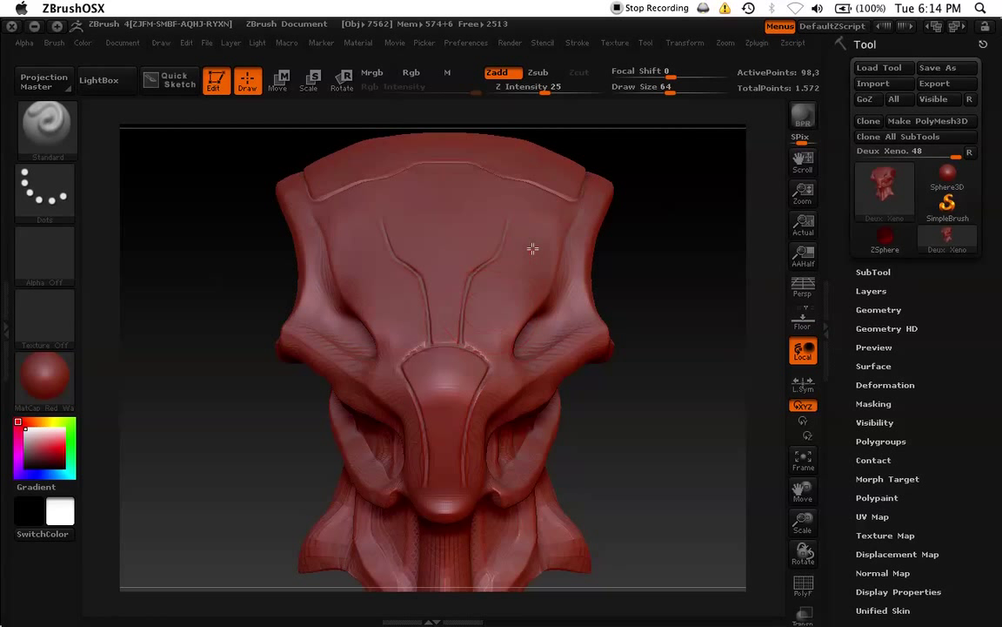
# Undo a one-sided brow stroke, activate Transform symmetry, then smooth and sculpt the brow
pyautogui.moveTo(533, 248); pyautogui.dragTo(494, 323)
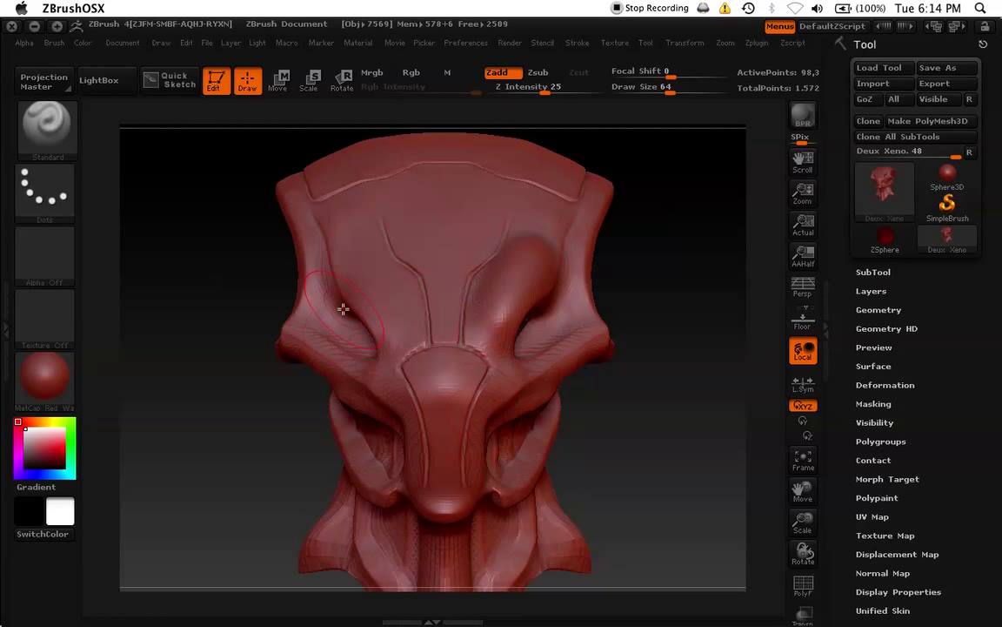
pyautogui.hotkey('ctrl', 'z')
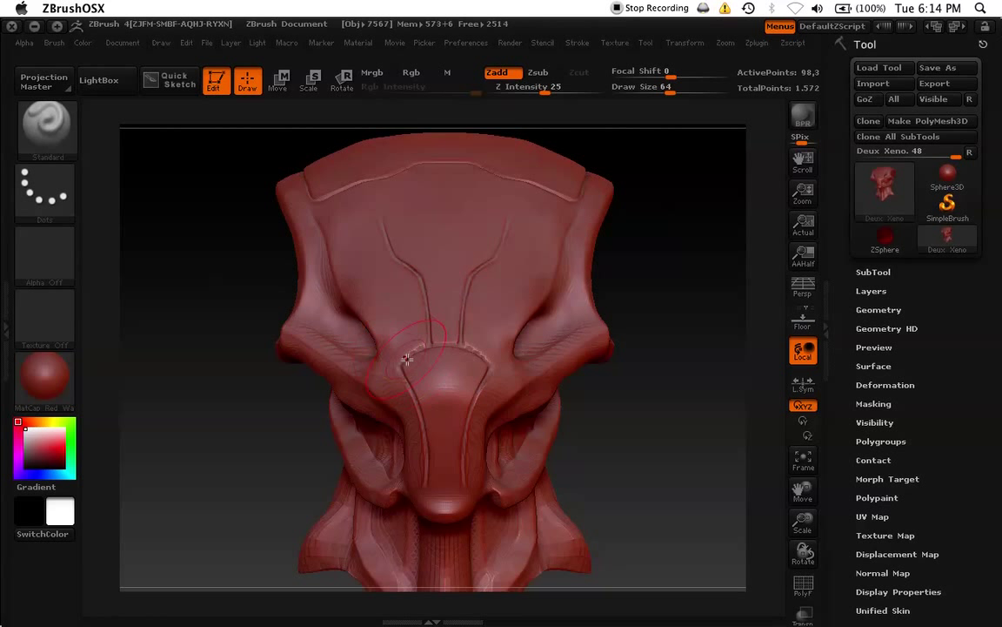
pyautogui.click(686, 43)
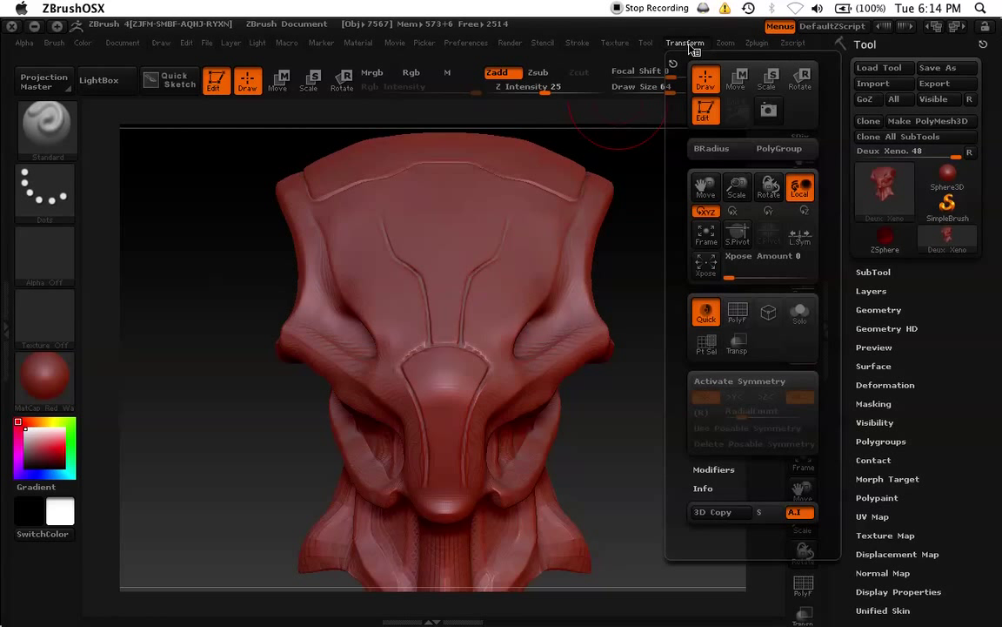
pyautogui.click(736, 383)
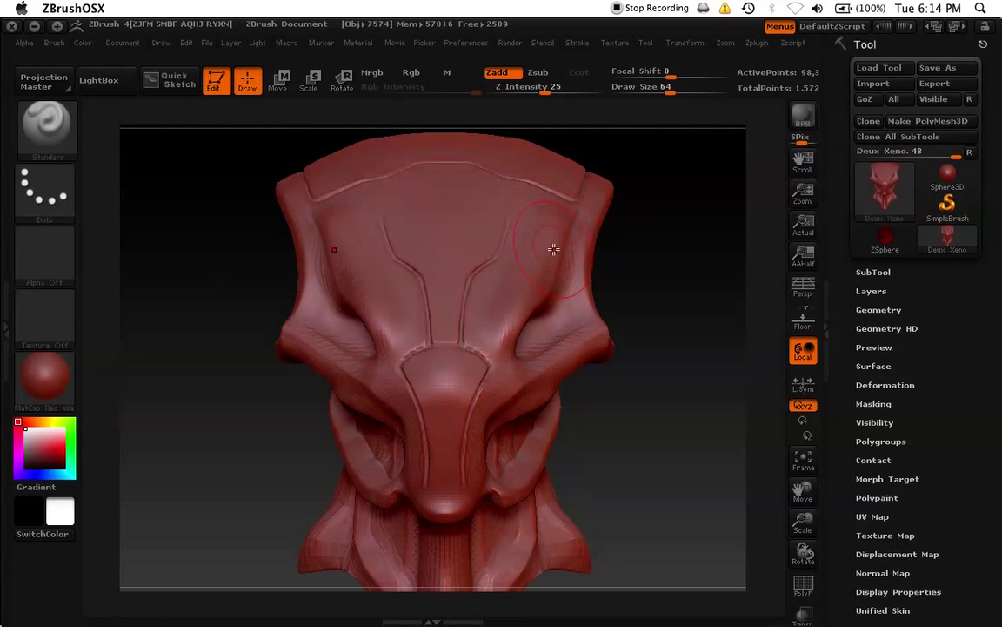
pyautogui.keyDown('shift'); pyautogui.moveTo(557, 253); pyautogui.dragTo(547, 274); pyautogui.keyUp('shift')
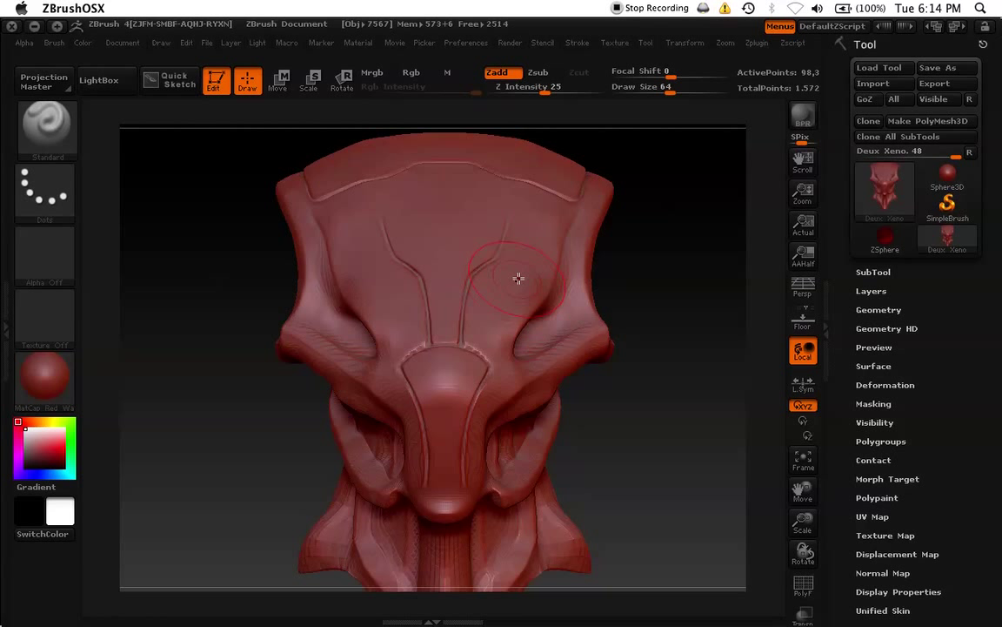
pyautogui.moveTo(519, 288)
pyautogui.mouseDown()
pyautogui.moveTo(474, 270)
pyautogui.moveTo(457, 296)
pyautogui.moveTo(513, 231)
pyautogui.moveTo(549, 241)
pyautogui.mouseUp()
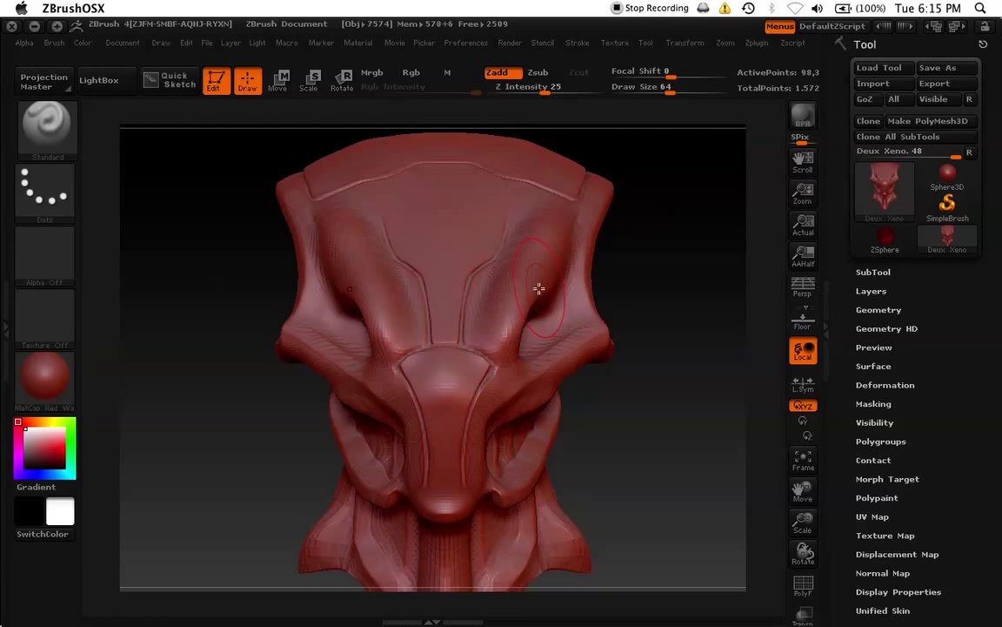
# Smooth and sculpt the eye sockets and face, checking from three-quarter, side and front views
pyautogui.keyDown('shift'); pyautogui.moveTo(537, 291); pyautogui.dragTo(548, 277); pyautogui.keyUp('shift')
pyautogui.moveTo(659, 241)
pyautogui.mouseDown()
pyautogui.moveTo(342, 443)
pyautogui.moveTo(359, 438)
pyautogui.mouseUp()
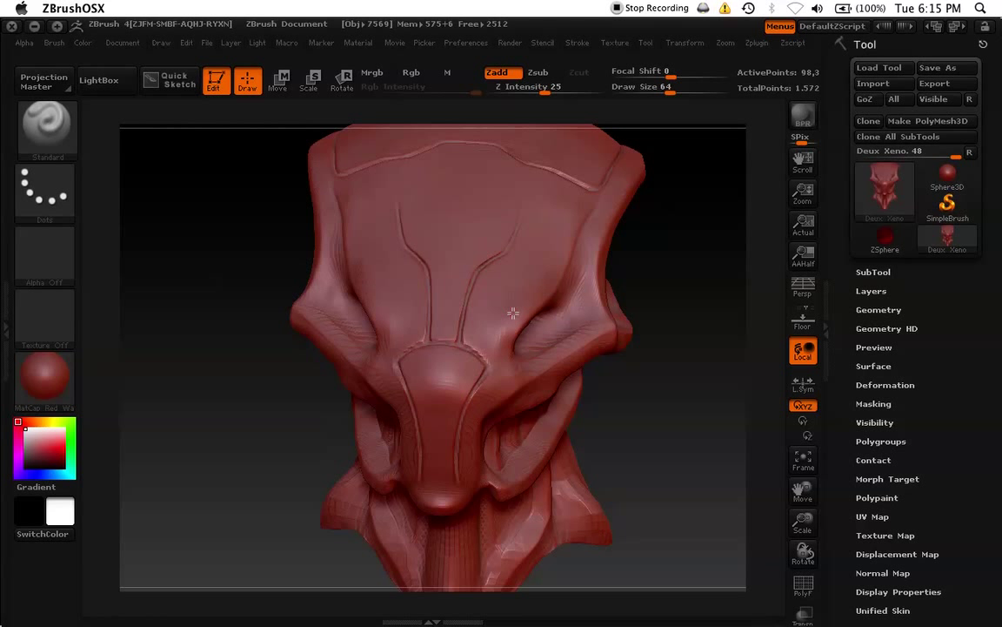
pyautogui.moveTo(513, 313)
pyautogui.mouseDown()
pyautogui.moveTo(563, 229)
pyautogui.moveTo(490, 358)
pyautogui.moveTo(557, 248)
pyautogui.moveTo(509, 332)
pyautogui.moveTo(532, 285)
pyautogui.mouseUp()
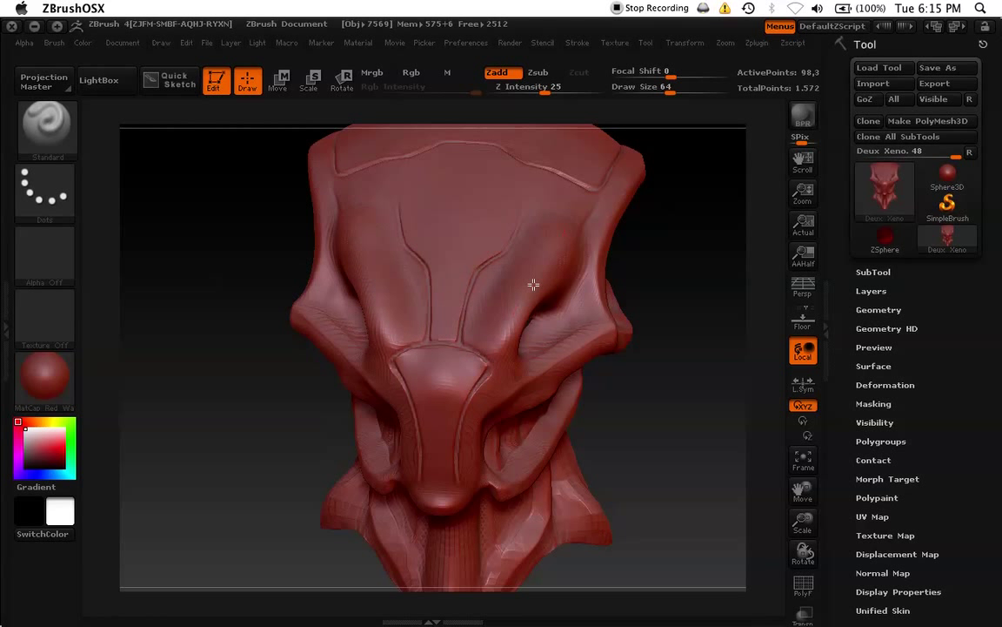
pyautogui.moveTo(655, 226); pyautogui.dragTo(610, 279)
pyautogui.moveTo(434, 440)
pyautogui.mouseDown()
pyautogui.moveTo(441, 450)
pyautogui.moveTo(539, 392)
pyautogui.moveTo(635, 322)
pyautogui.moveTo(631, 297)
pyautogui.moveTo(614, 376)
pyautogui.moveTo(642, 381)
pyautogui.moveTo(624, 376)
pyautogui.mouseUp()
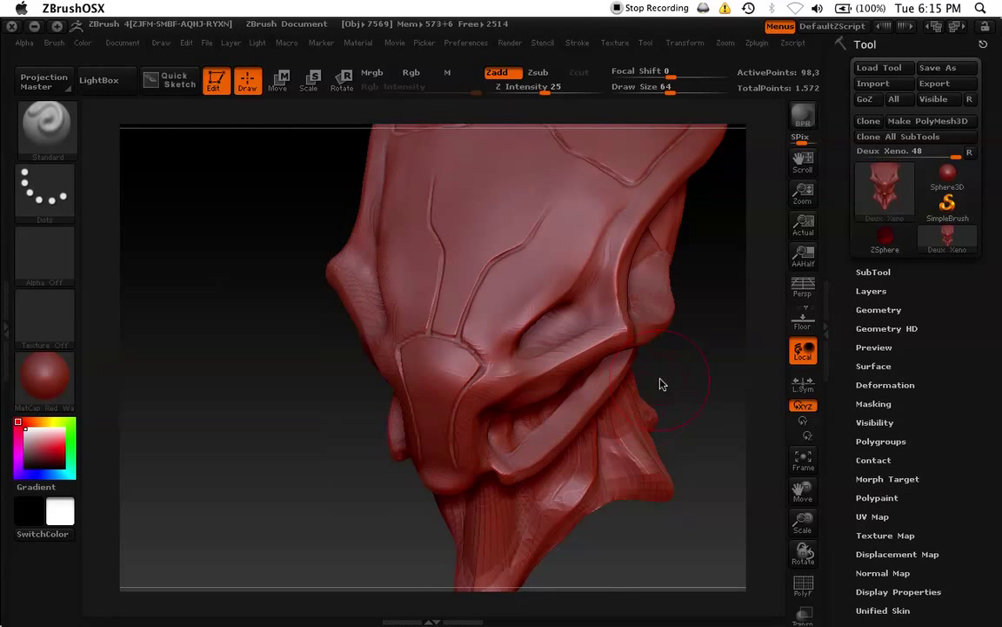
pyautogui.moveTo(684, 366); pyautogui.dragTo(518, 268)
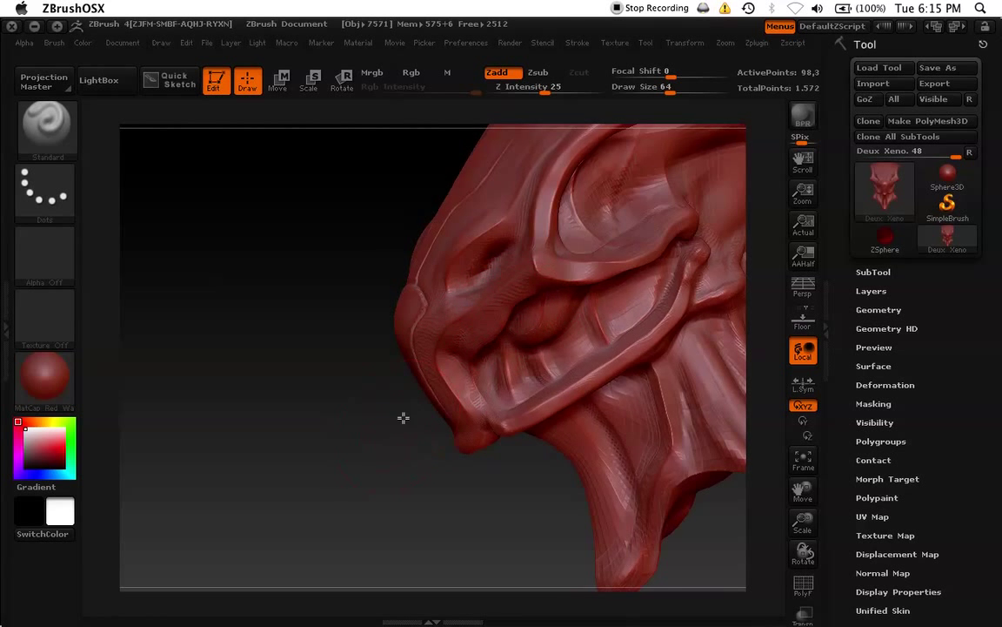
pyautogui.moveTo(403, 417)
pyautogui.mouseDown()
pyautogui.moveTo(456, 360)
pyautogui.moveTo(524, 329)
pyautogui.moveTo(517, 348)
pyautogui.mouseUp()
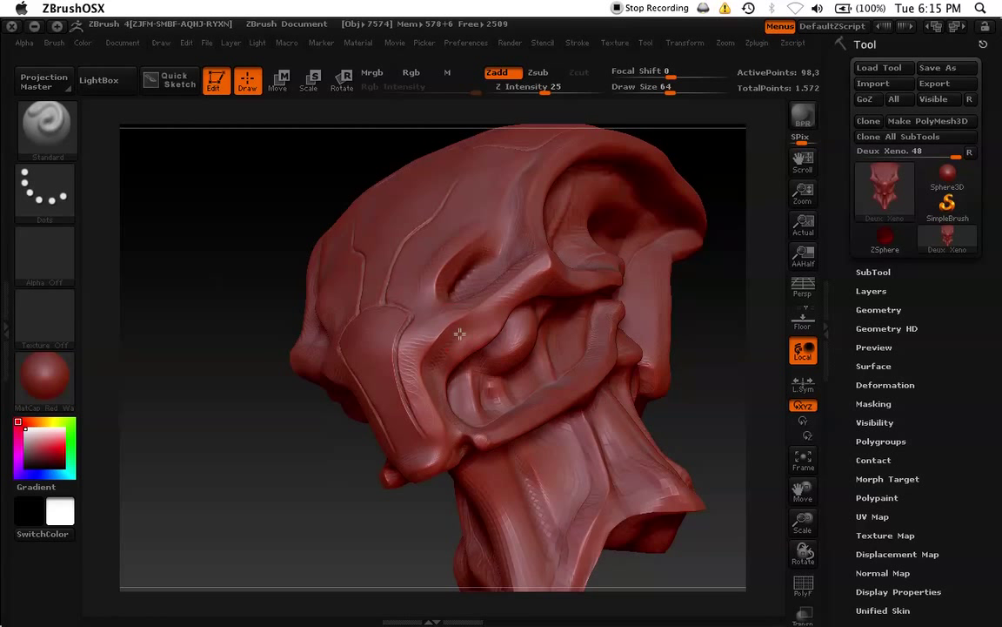
pyautogui.moveTo(459, 333)
pyautogui.mouseDown()
pyautogui.moveTo(562, 243)
pyautogui.moveTo(462, 334)
pyautogui.moveTo(442, 422)
pyautogui.moveTo(542, 396)
pyautogui.moveTo(590, 320)
pyautogui.mouseUp()
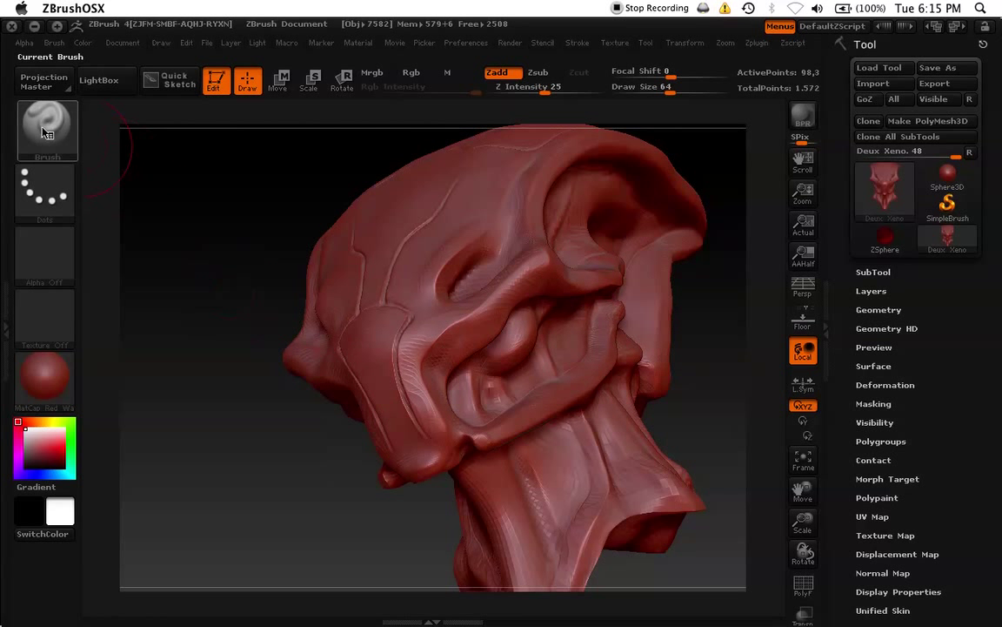
# Sculpt soft mirrored swellings over the Deux Xeno forehead and brow, reshaping both eye sockets
pyautogui.moveTo(172, 277)
pyautogui.mouseDown()
pyautogui.moveTo(259, 404)
pyautogui.moveTo(324, 435)
pyautogui.moveTo(272, 450)
pyautogui.moveTo(252, 405)
pyautogui.mouseUp()
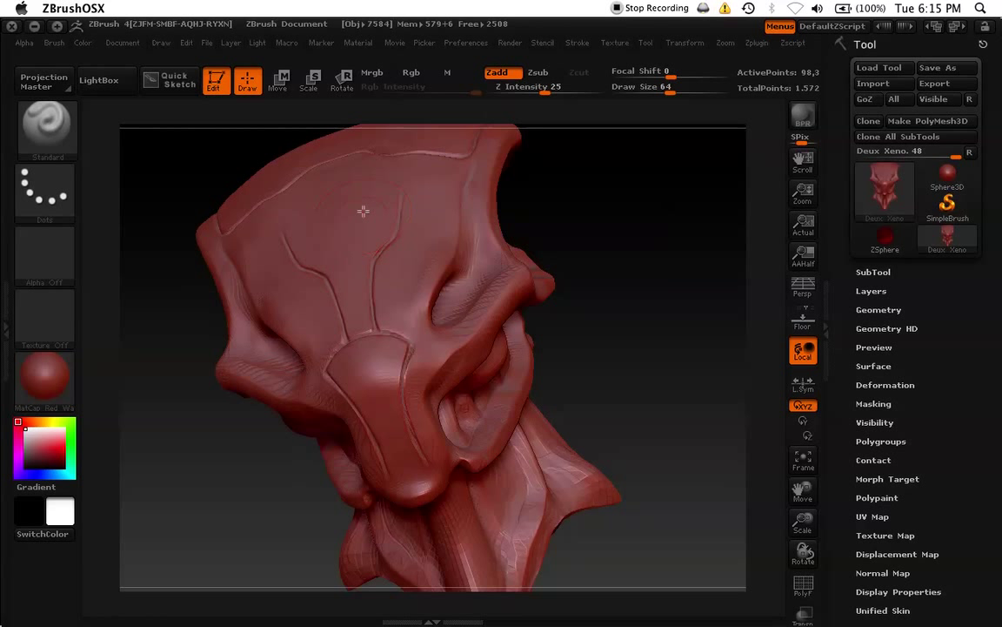
pyautogui.moveTo(362, 208)
pyautogui.mouseDown()
pyautogui.moveTo(365, 301)
pyautogui.moveTo(344, 226)
pyautogui.moveTo(369, 300)
pyautogui.mouseUp()
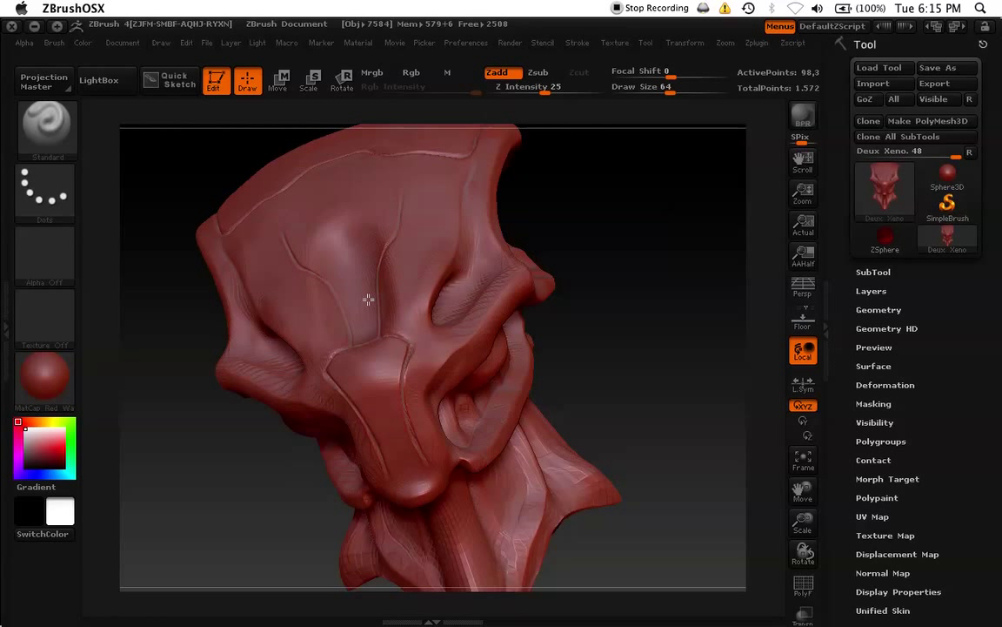
pyautogui.moveTo(430, 280)
pyautogui.mouseDown()
pyautogui.moveTo(426, 264)
pyautogui.moveTo(445, 271)
pyautogui.mouseUp()
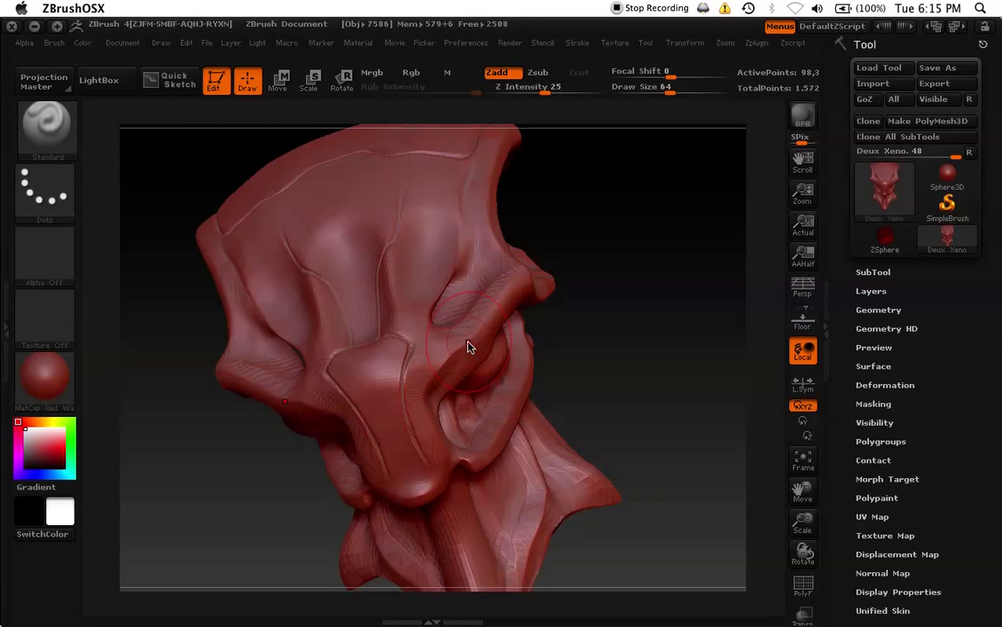
pyautogui.moveTo(468, 348)
pyautogui.mouseDown()
pyautogui.moveTo(439, 304)
pyautogui.moveTo(461, 356)
pyautogui.moveTo(458, 324)
pyautogui.mouseUp()
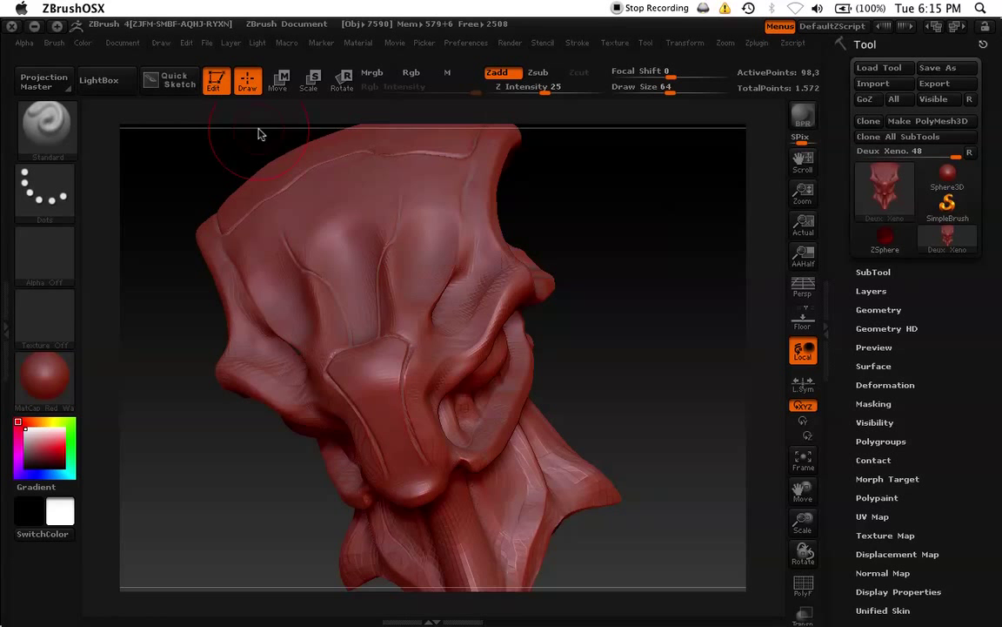
pyautogui.moveTo(537, 251)
pyautogui.mouseDown()
pyautogui.moveTo(541, 278)
pyautogui.moveTo(563, 190)
pyautogui.mouseUp()
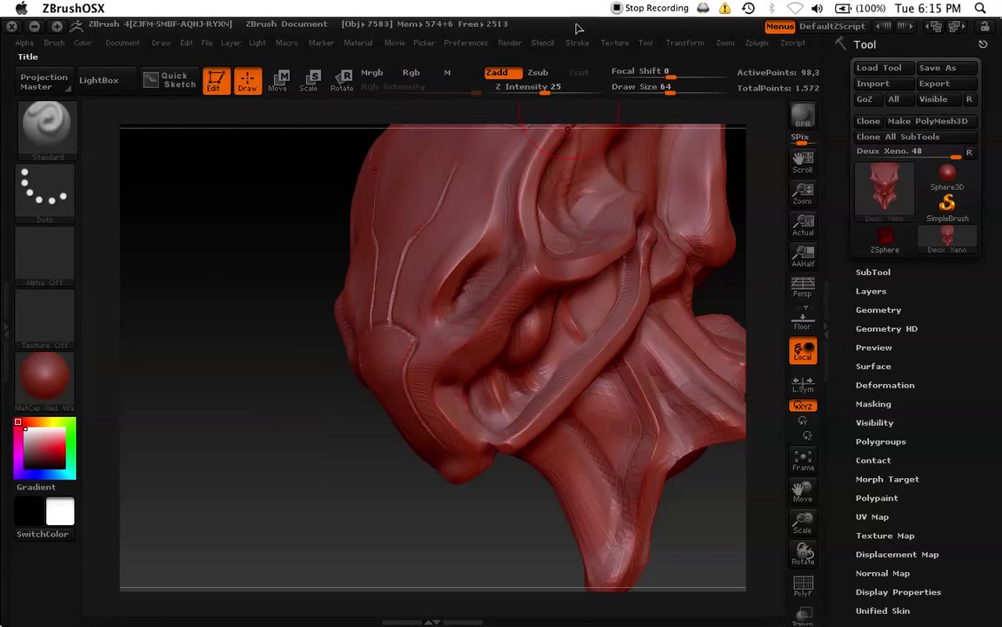